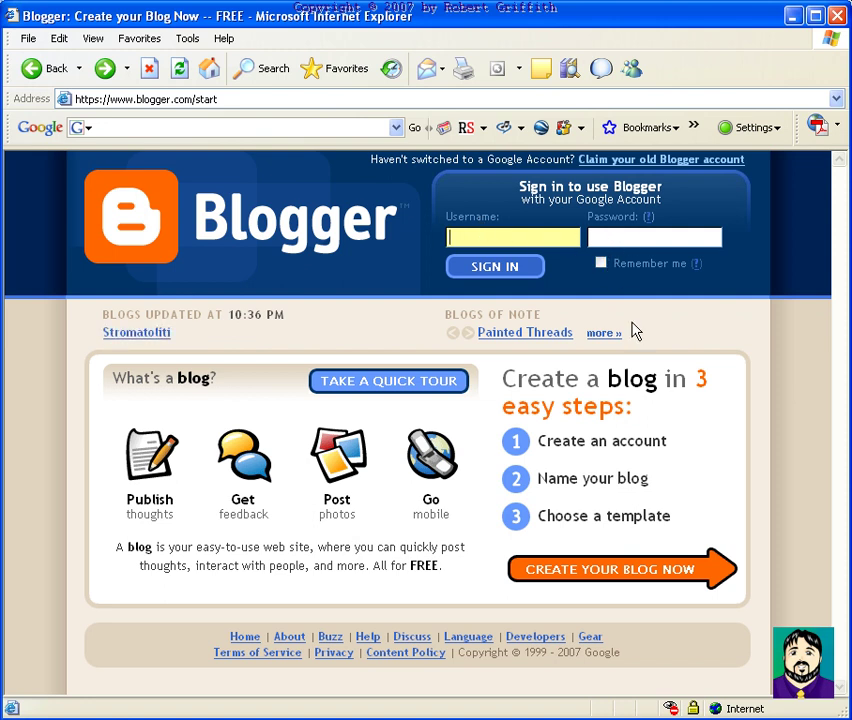
Start creating a new blog from the Blogger start page
{"action": "left_click", "coordinate": [593, 572]}
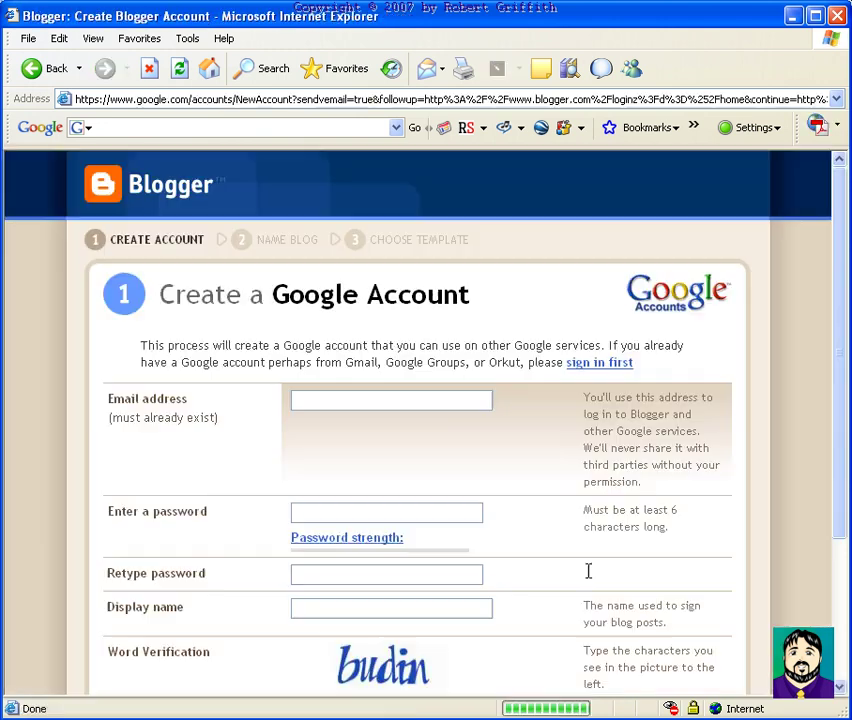
Enter the account e-mail address and the password, then confirm the password
{"action": "left_click", "coordinate": [358, 397]}
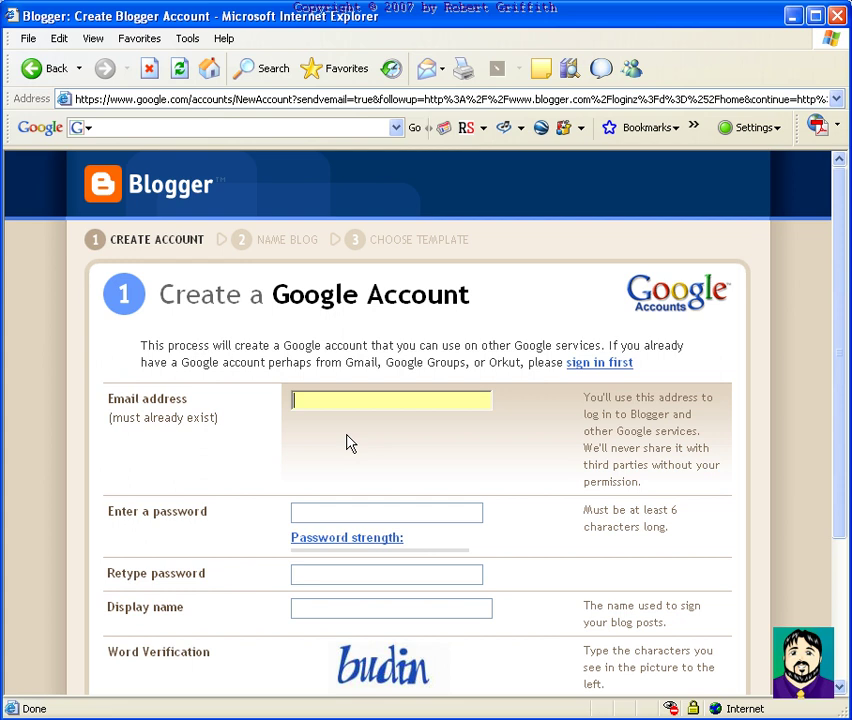
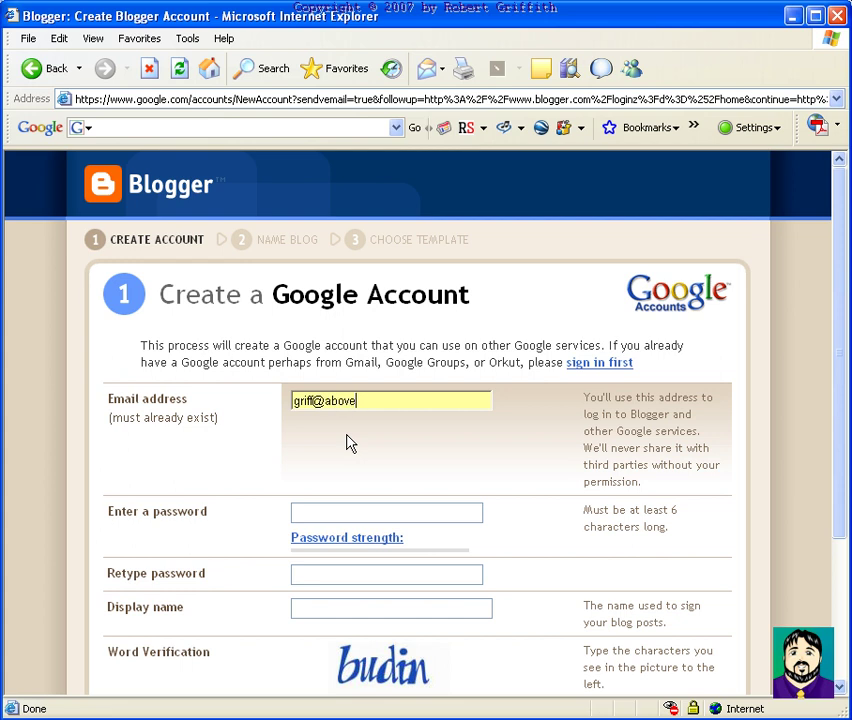
{"action": "type", "text": "a"}
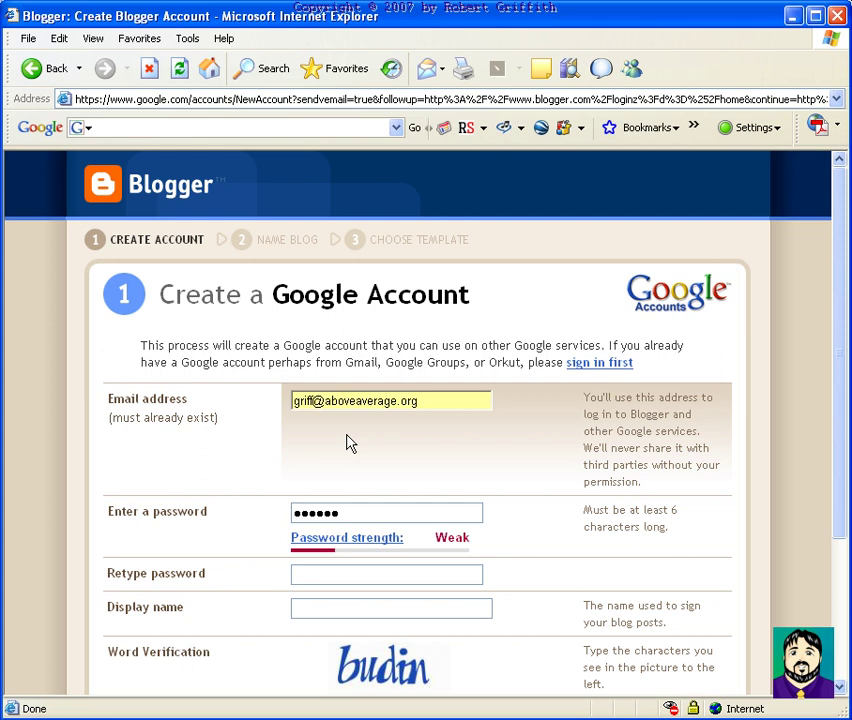
{"action": "type", "text": "ab"}
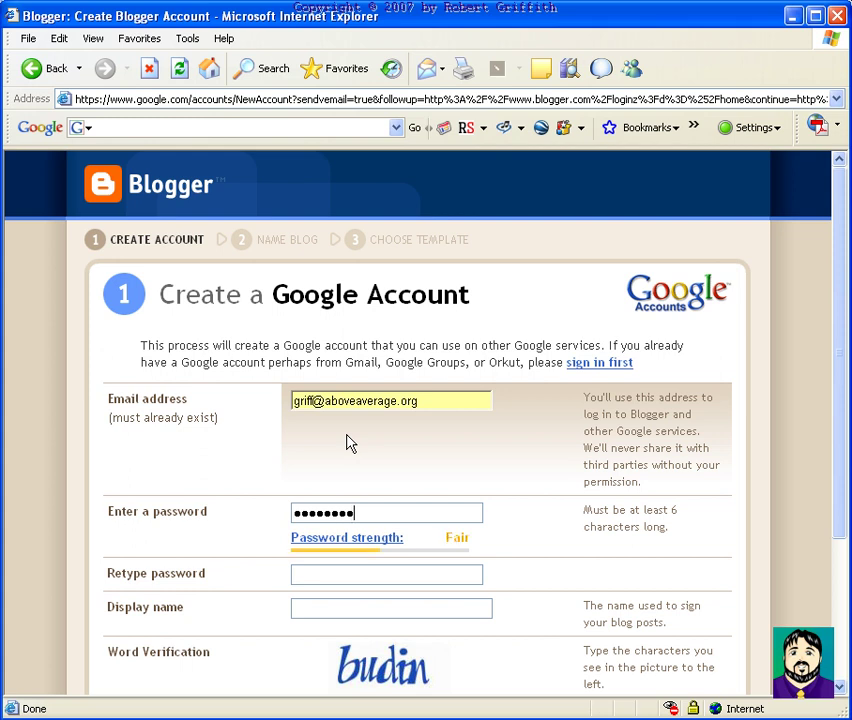
{"action": "left_click", "coordinate": [344, 574]}
{"action": "type", "text": "a"}
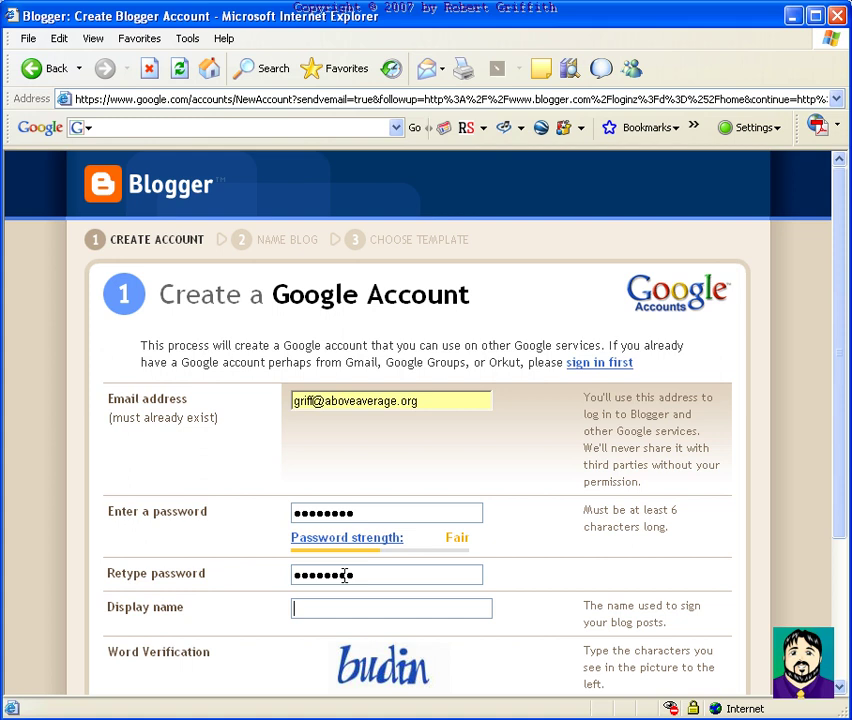
Set display name 'My Tutorial Blogg', fill word verification, accept the Terms, and submit
{"action": "type", "text": "My Tutorial Blogg"}
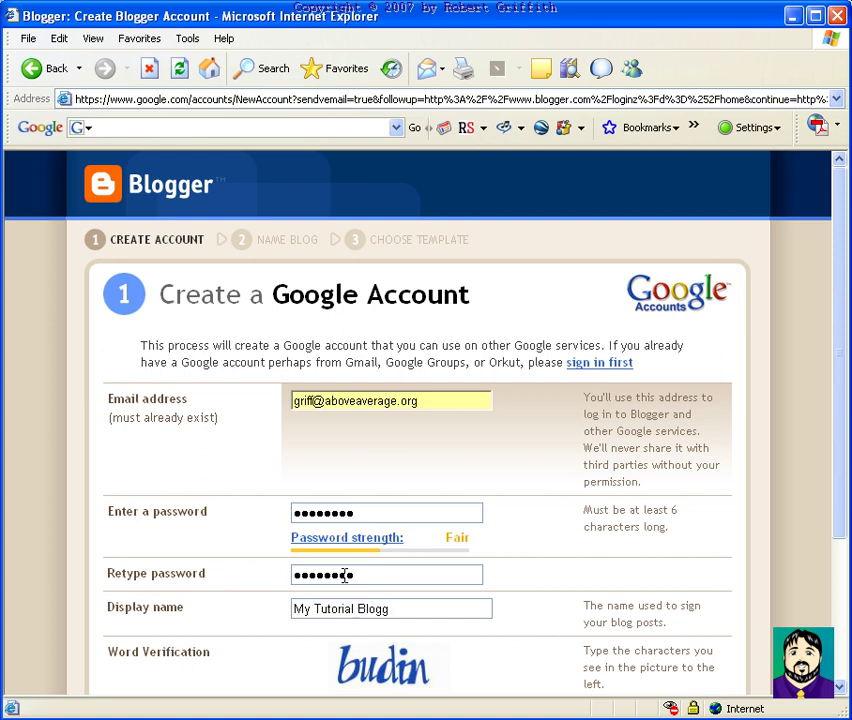
{"action": "scroll", "coordinate": [394, 486], "scroll_direction": "down", "scroll_amount": 5}
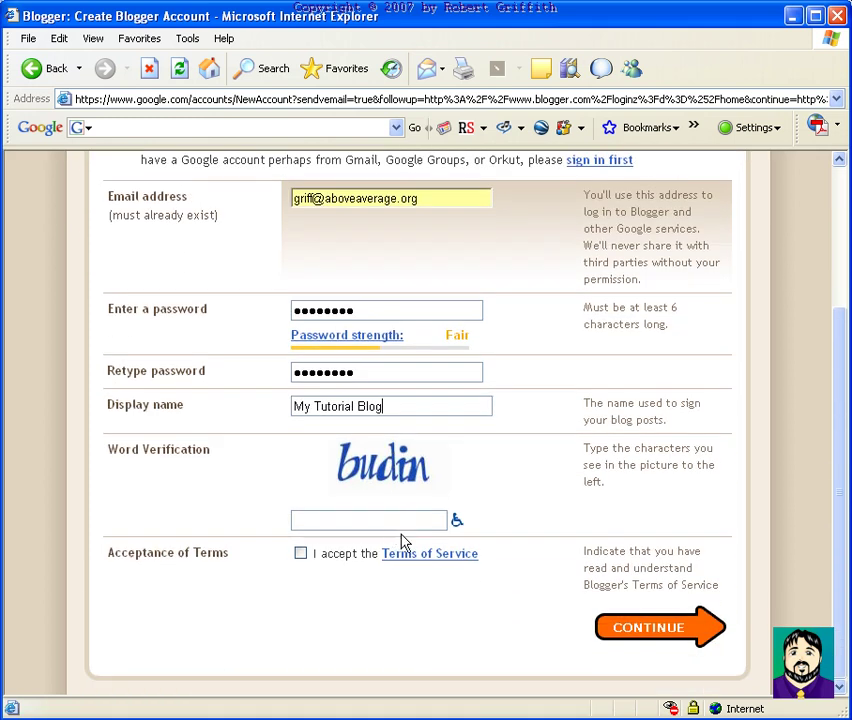
{"action": "left_click", "coordinate": [374, 524]}
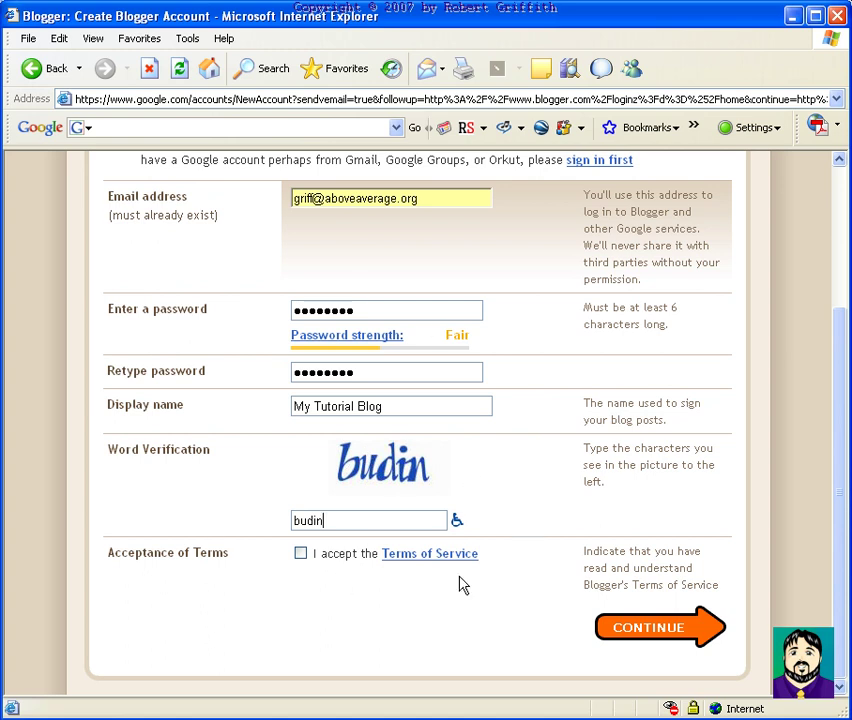
{"action": "left_click", "coordinate": [300, 554]}
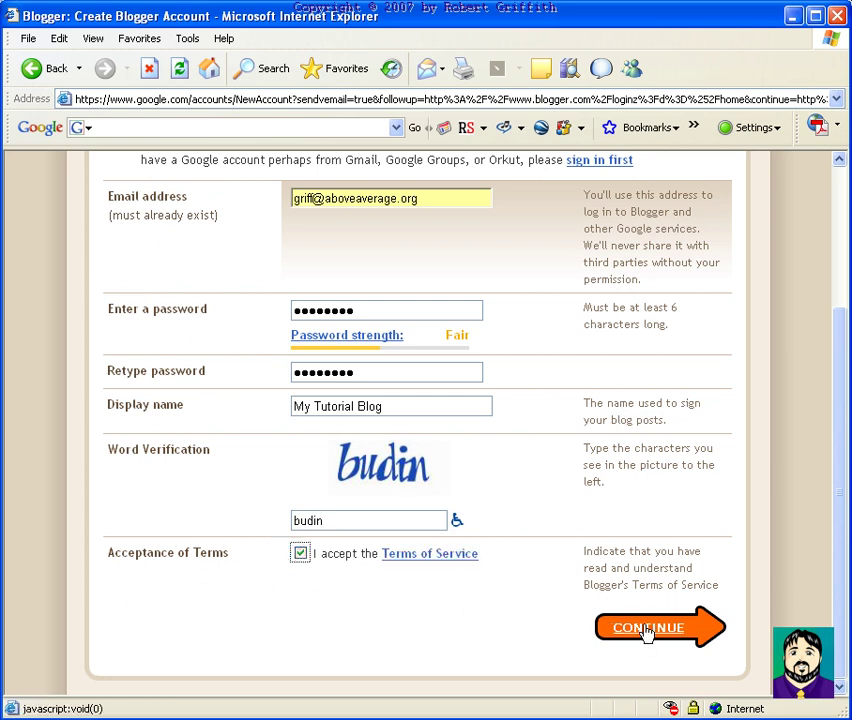
{"action": "left_click", "coordinate": [647, 629]}
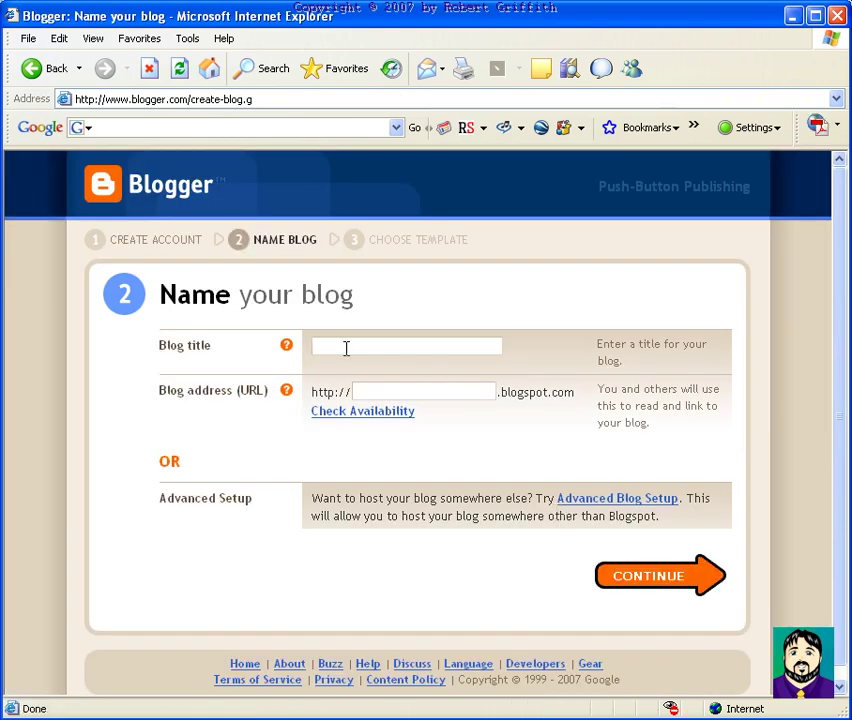
Enter the blog title and check availability of a first 'myb' blog address
{"action": "type", "text": "My Bloggy Blog Bloggness"}
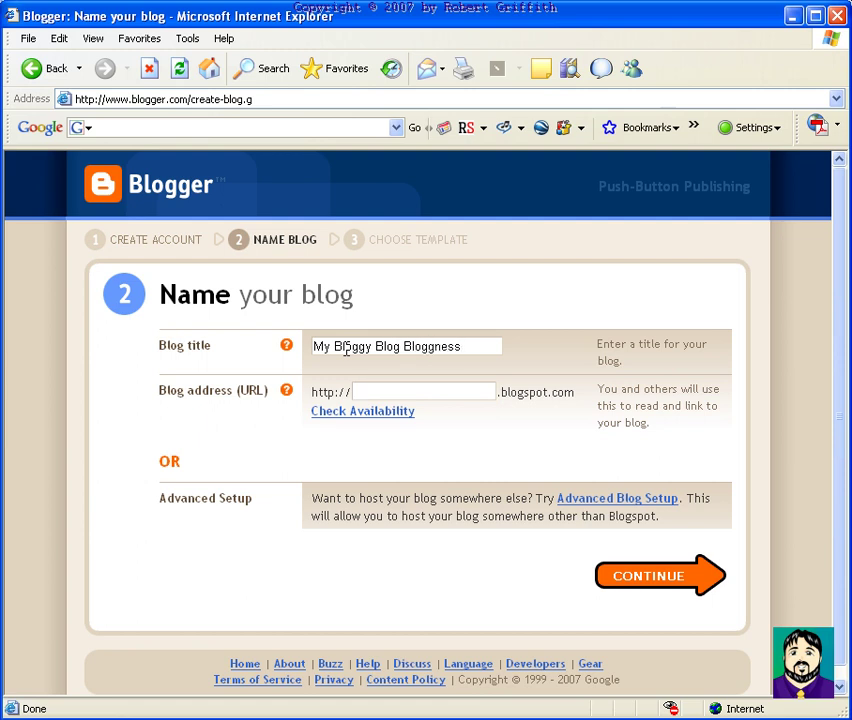
{"action": "key", "text": "Tab"}
{"action": "type", "text": "myb"}
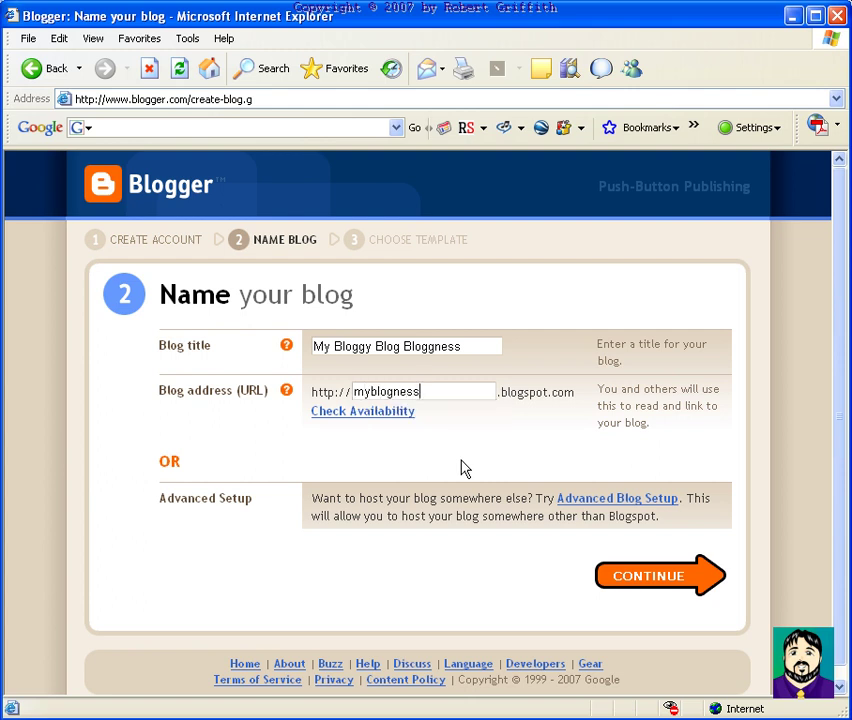
{"action": "left_click", "coordinate": [385, 411]}
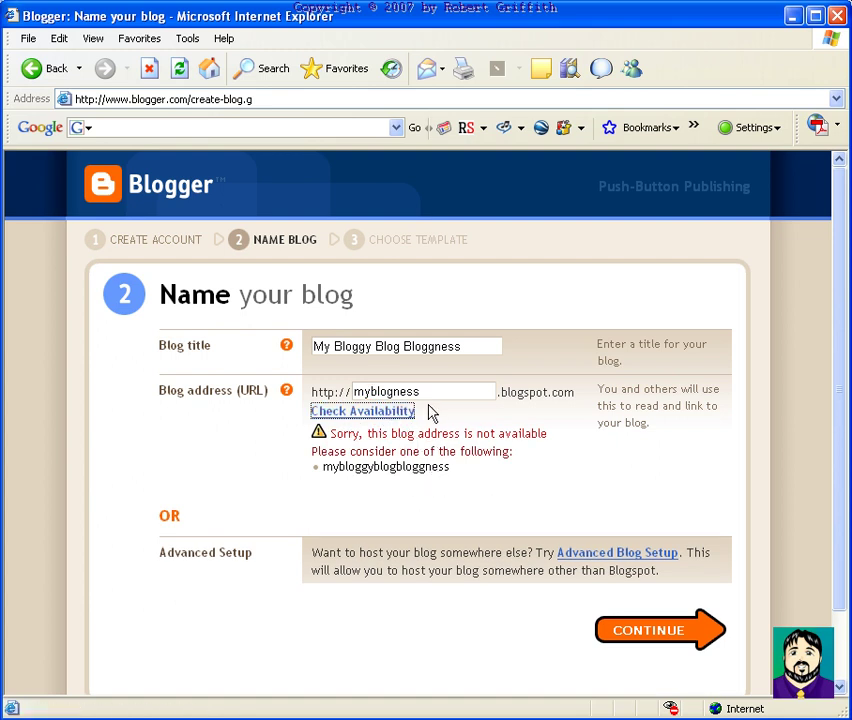
Try the 'aboveaverage' and hyphenated variants as the address, both unavailable
{"action": "double_click", "coordinate": [352, 394]}
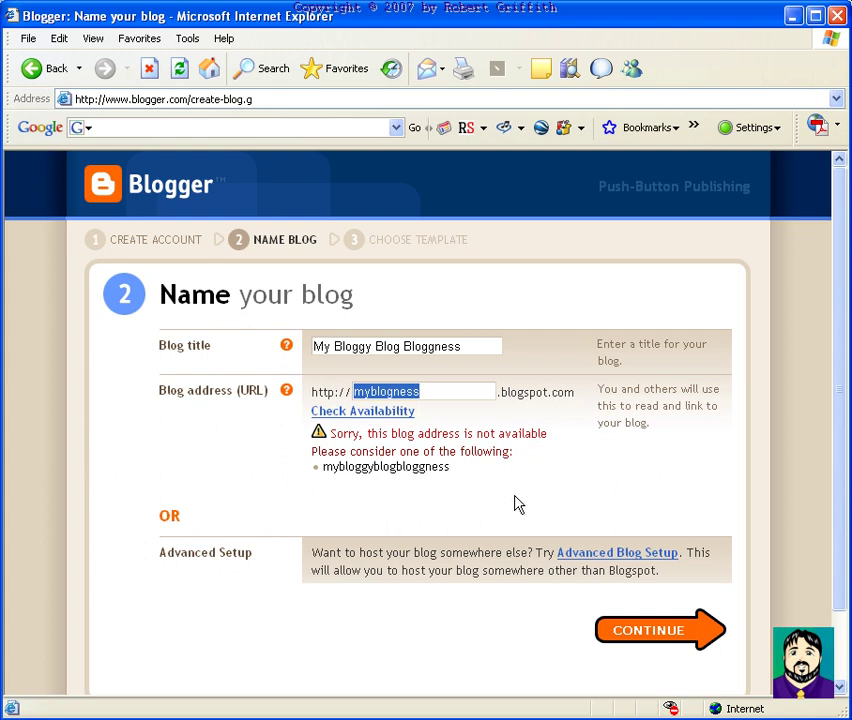
{"action": "type", "text": "aboveaverage"}
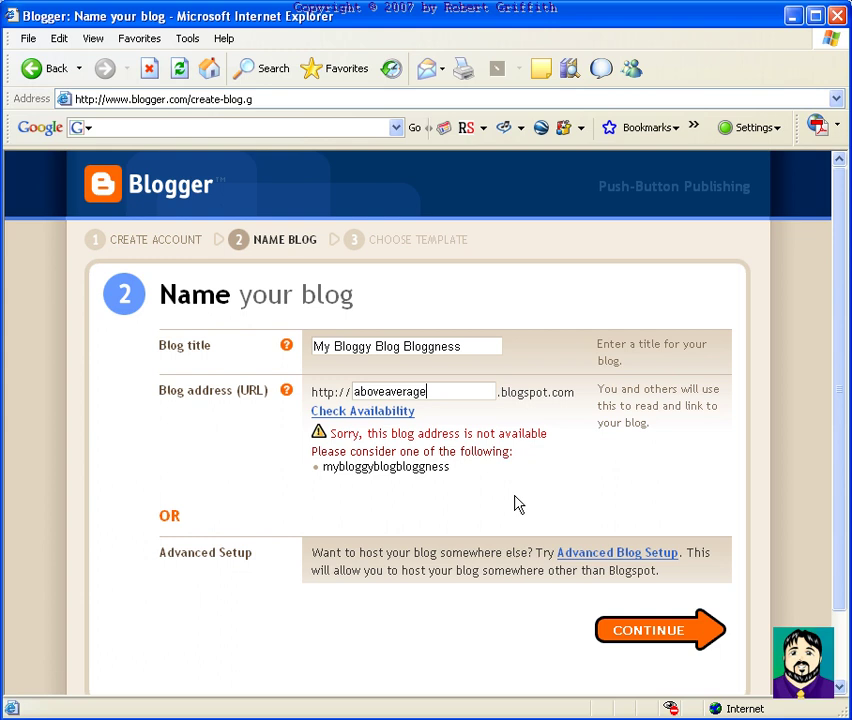
{"action": "left_click", "coordinate": [372, 412]}
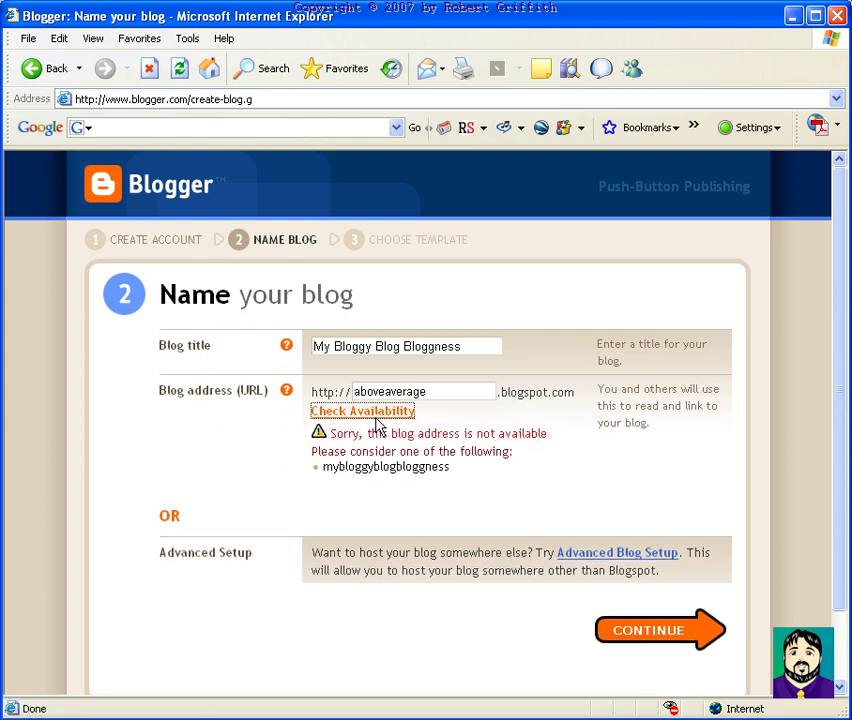
{"action": "left_click", "coordinate": [386, 392]}
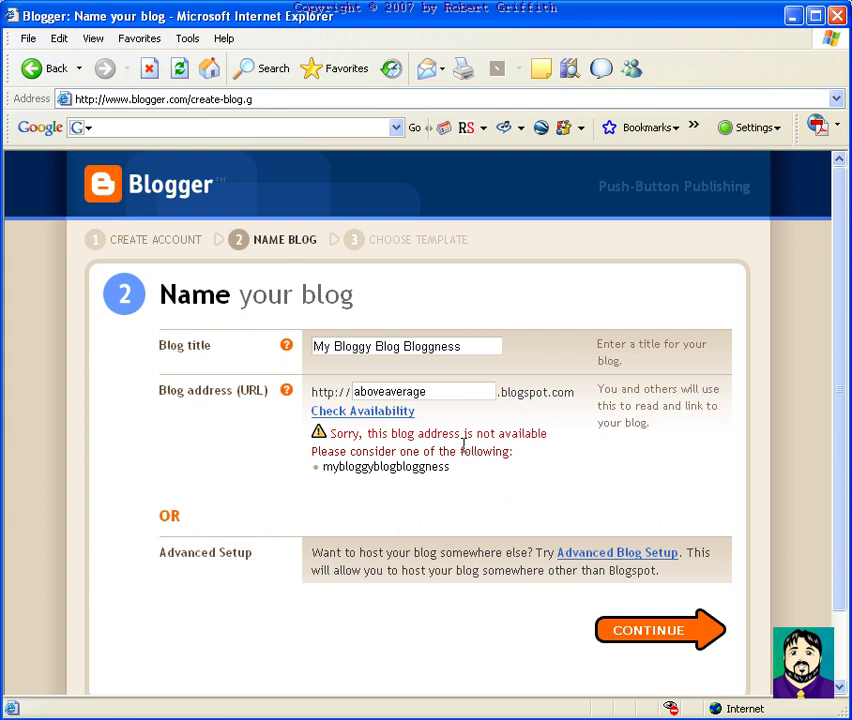
{"action": "type", "text": "-"}
{"action": "left_click", "coordinate": [365, 411]}
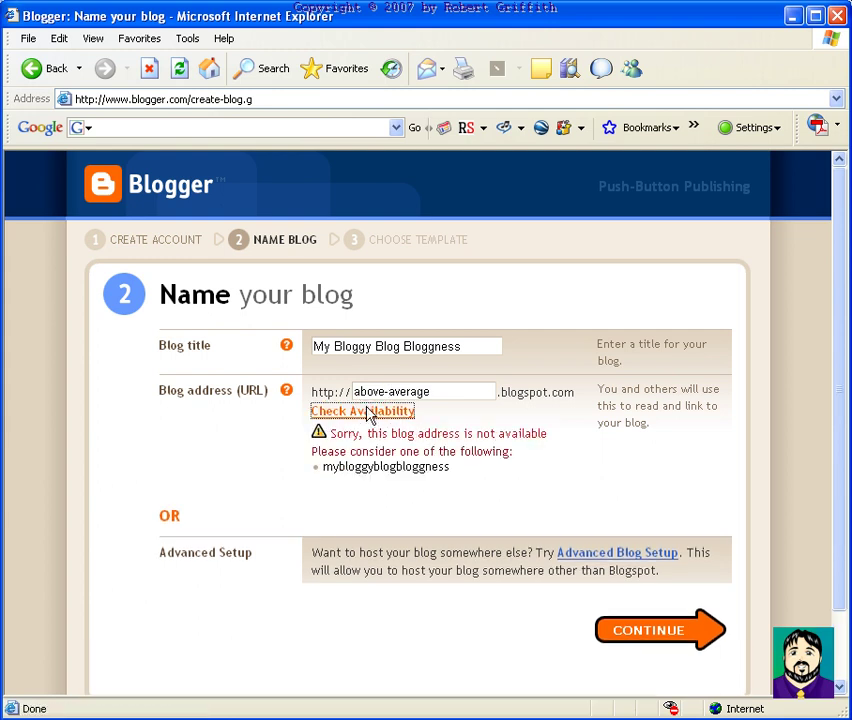
Use the available address mybloggyblogbloggness.blogspot.com and continue
{"action": "left_click_drag", "start_coordinate": [449, 394], "coordinate": [352, 392]}
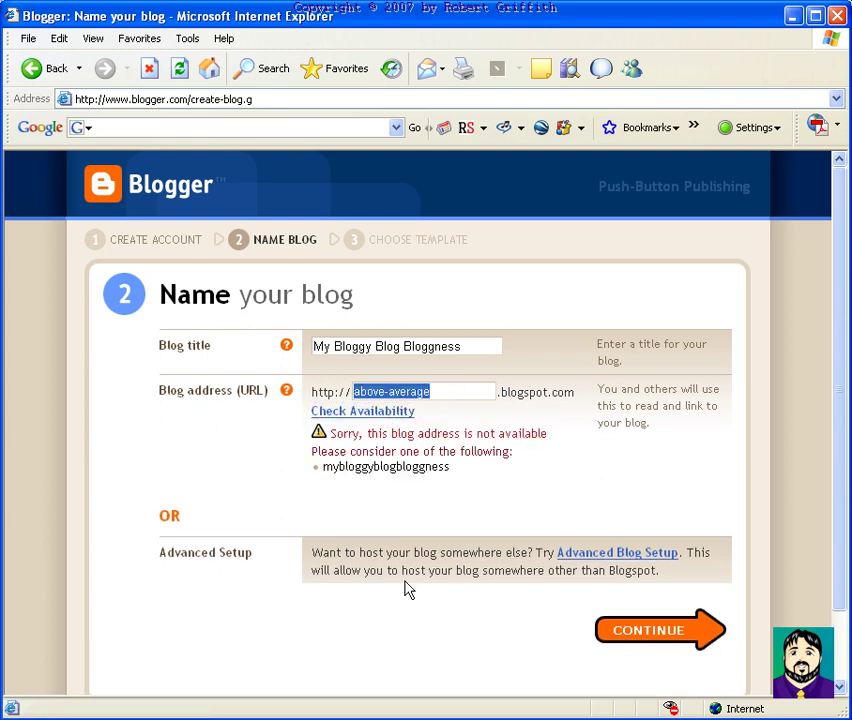
{"action": "type", "text": "mybloggyblogbloggness"}
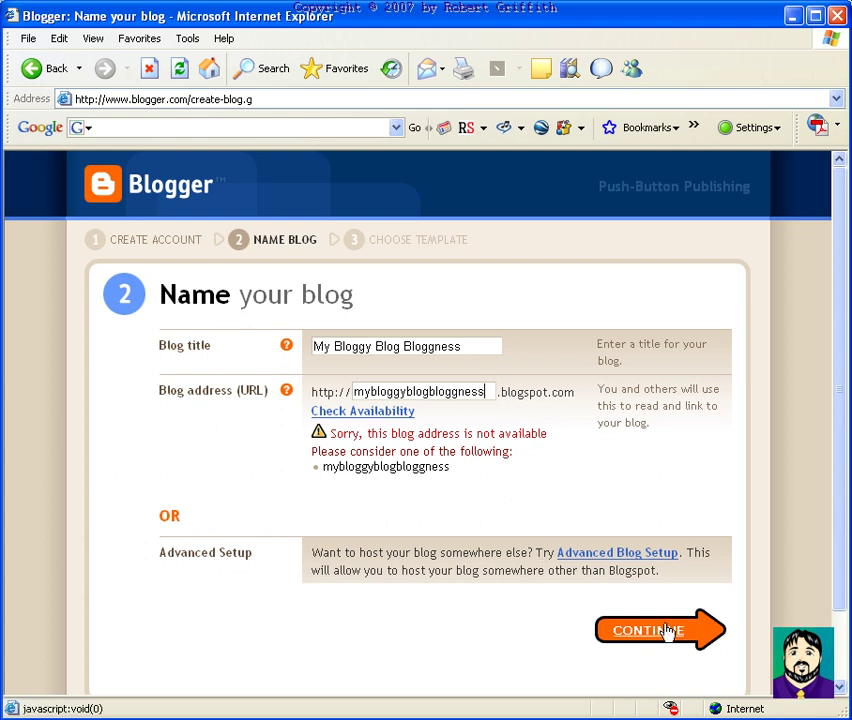
{"action": "left_click", "coordinate": [345, 411]}
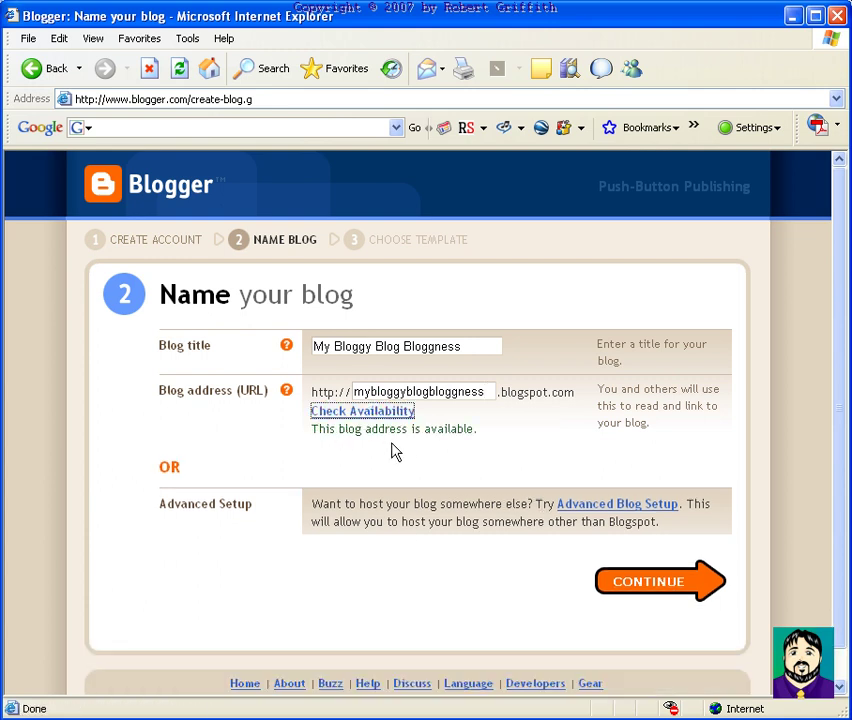
{"action": "left_click", "coordinate": [662, 596]}
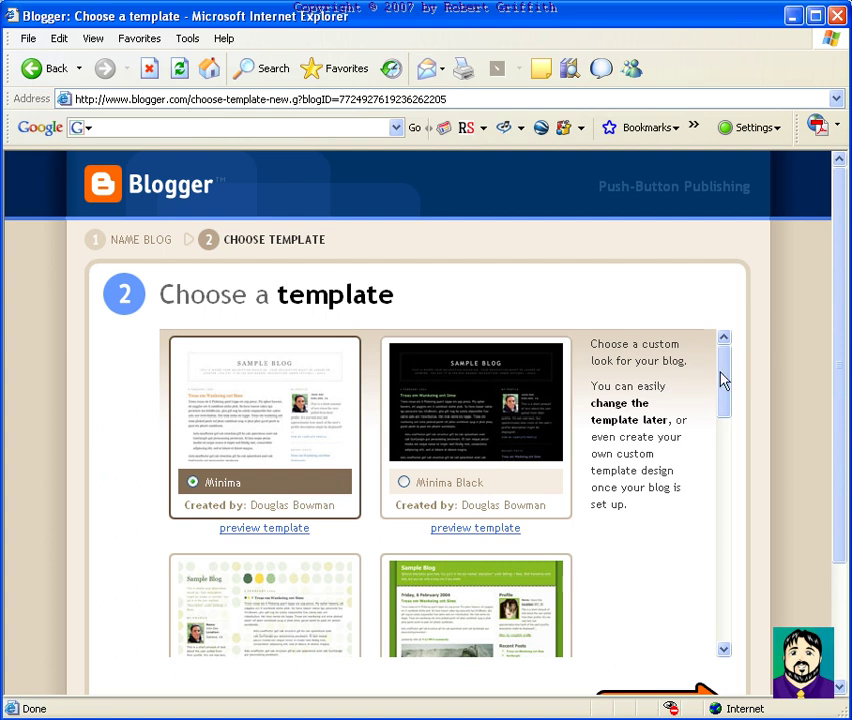
Preview the Thisaway Rose template and close its preview
{"action": "left_click_drag", "start_coordinate": [723, 378], "coordinate": [724, 515]}
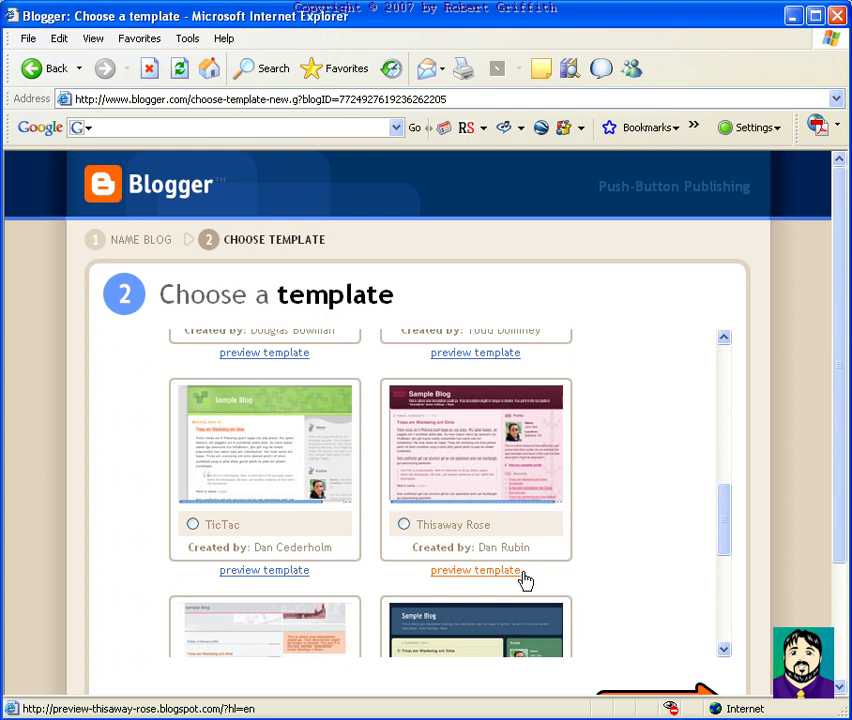
{"action": "left_click", "coordinate": [480, 572]}
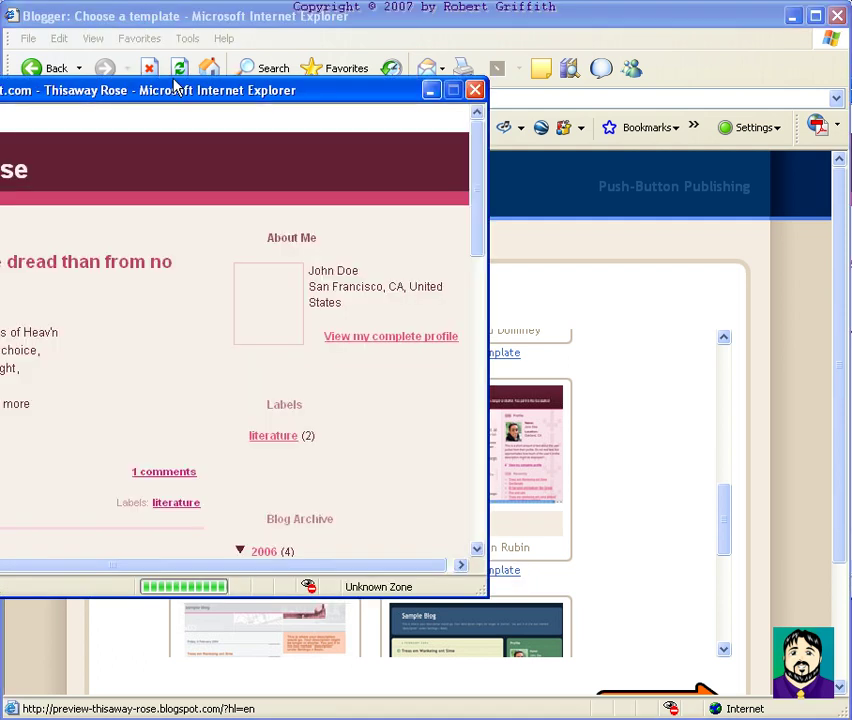
{"action": "left_click_drag", "start_coordinate": [143, 87], "coordinate": [372, 156]}
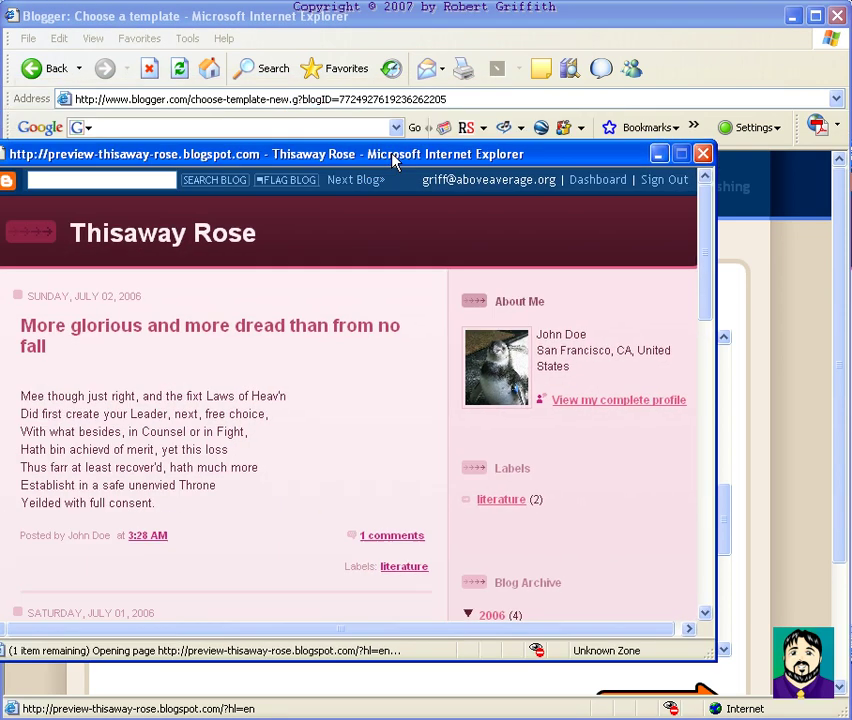
{"action": "left_click", "coordinate": [704, 153]}
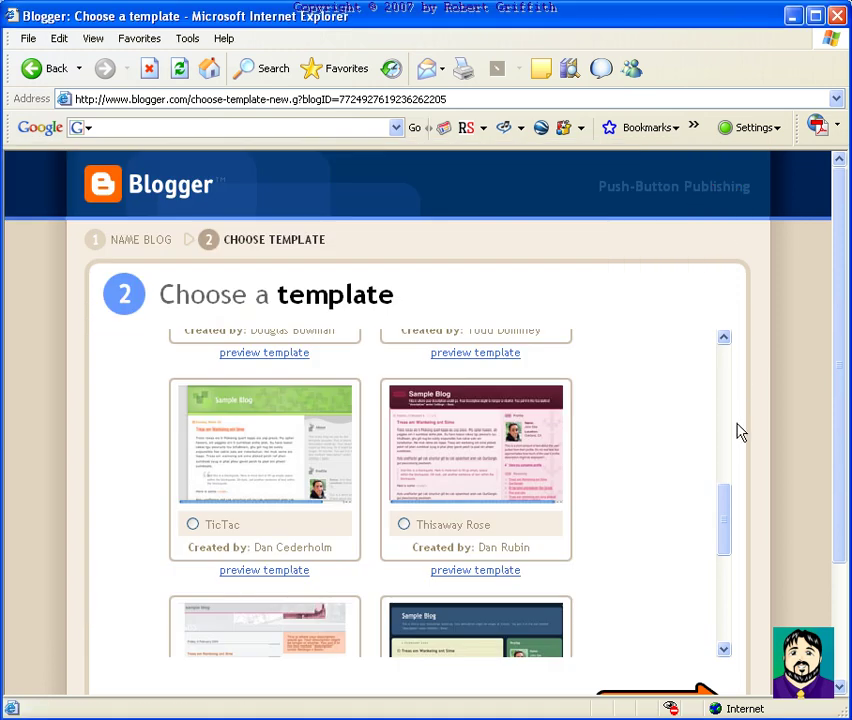
Preview the Sand Dollar template in full and close its preview
{"action": "left_click_drag", "start_coordinate": [725, 513], "coordinate": [725, 622]}
{"action": "left_click", "coordinate": [726, 577]}
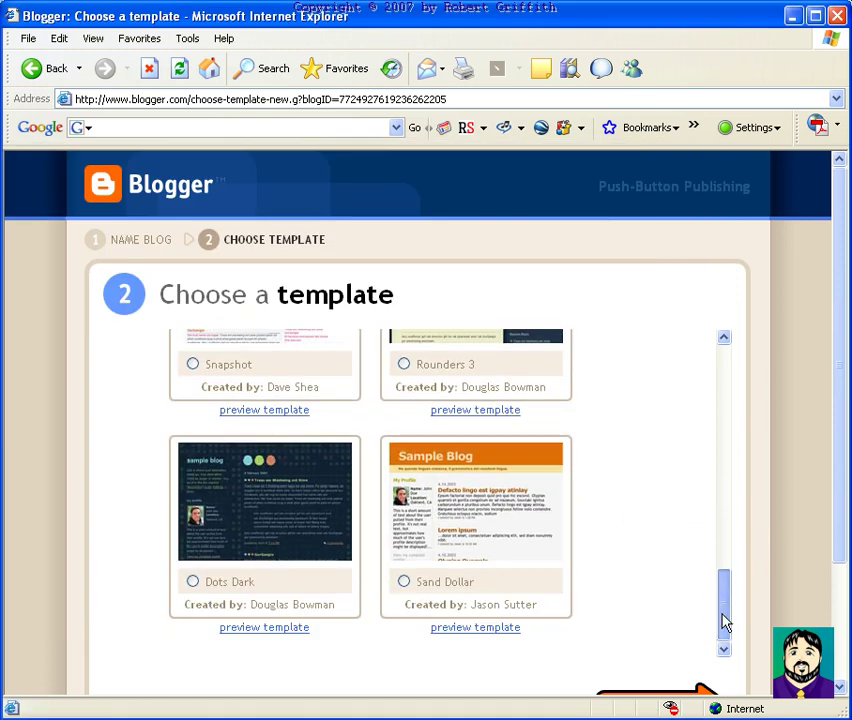
{"action": "left_click", "coordinate": [480, 628]}
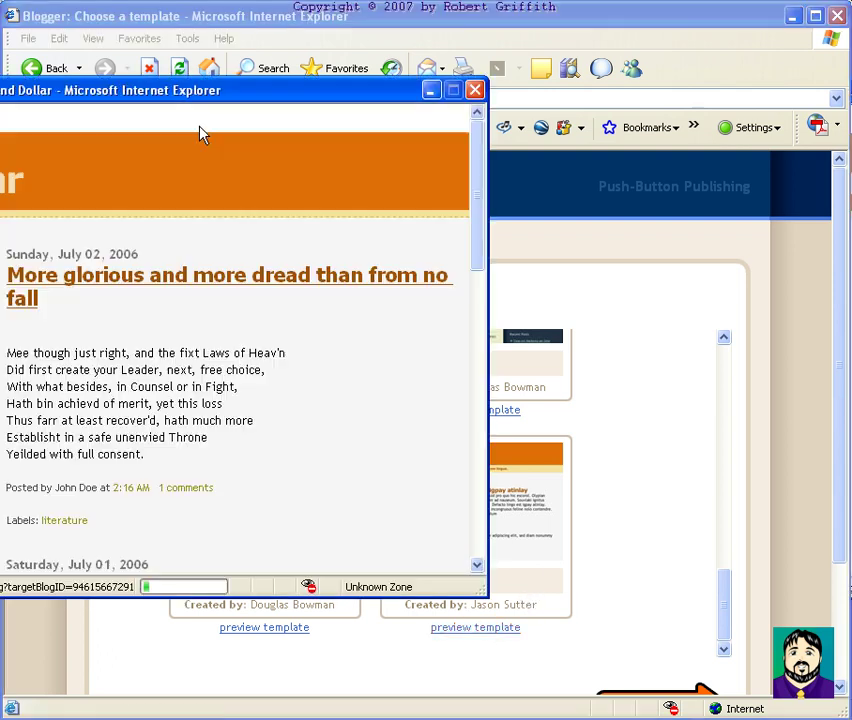
{"action": "left_click", "coordinate": [181, 92]}
{"action": "left_click_drag", "start_coordinate": [181, 92], "coordinate": [438, 143]}
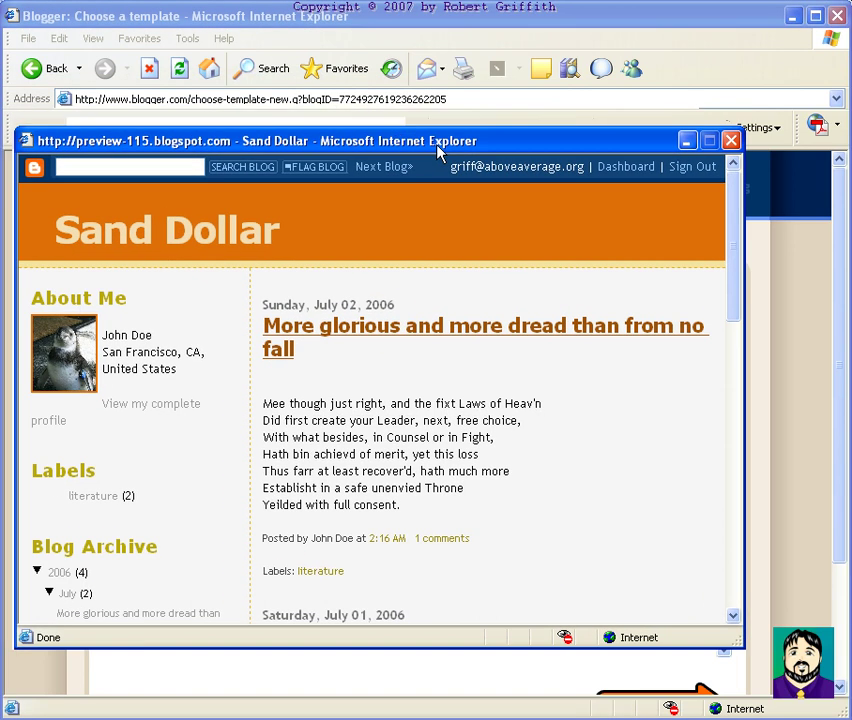
{"action": "left_click", "coordinate": [731, 141]}
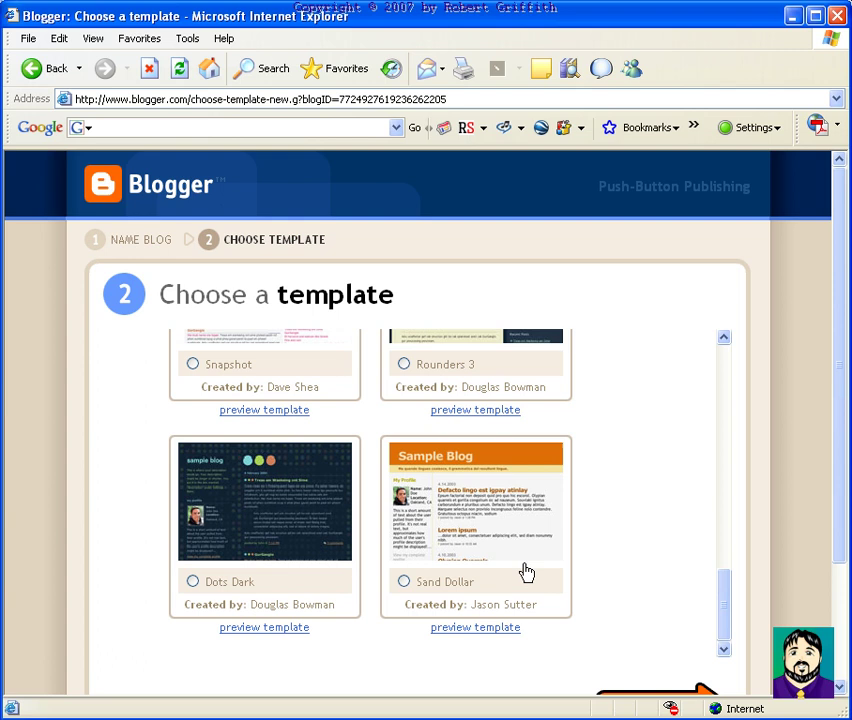
Select the Sand Dollar template and finish creating the blog
{"action": "left_click", "coordinate": [405, 588]}
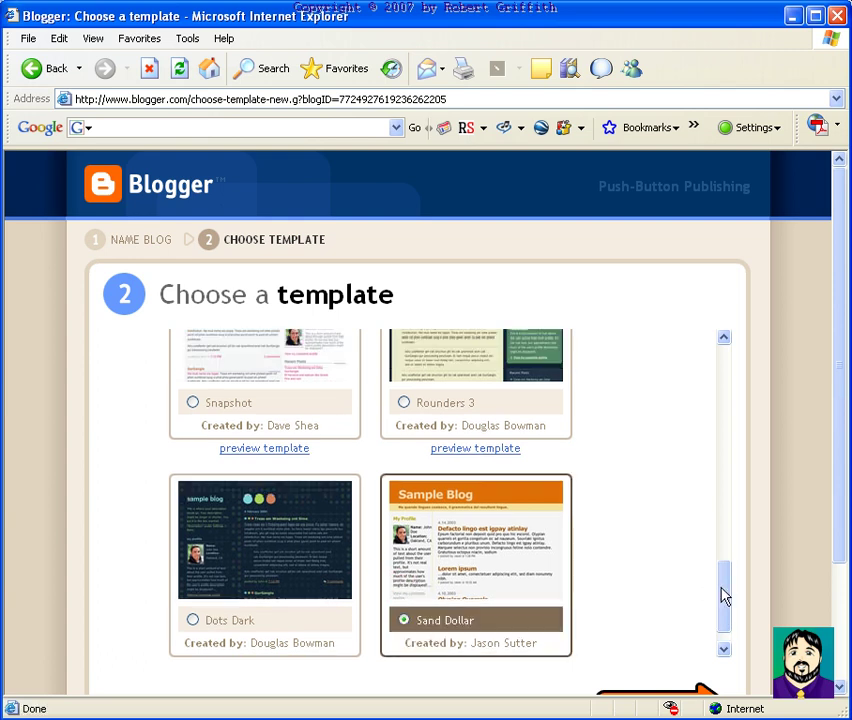
{"action": "left_click", "coordinate": [719, 643]}
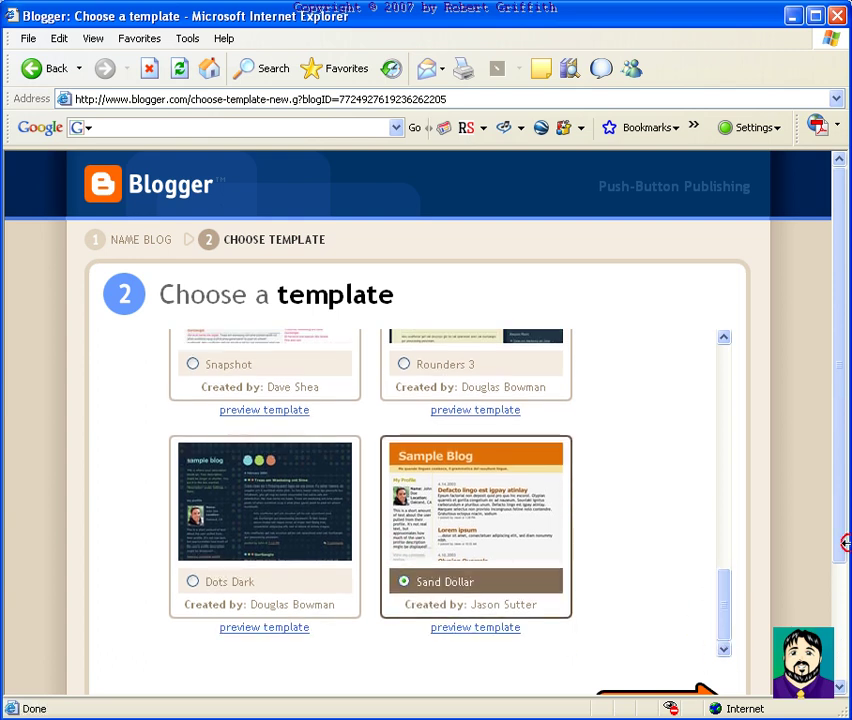
{"action": "left_click_drag", "start_coordinate": [837, 552], "coordinate": [837, 628]}
{"action": "left_click", "coordinate": [650, 603]}
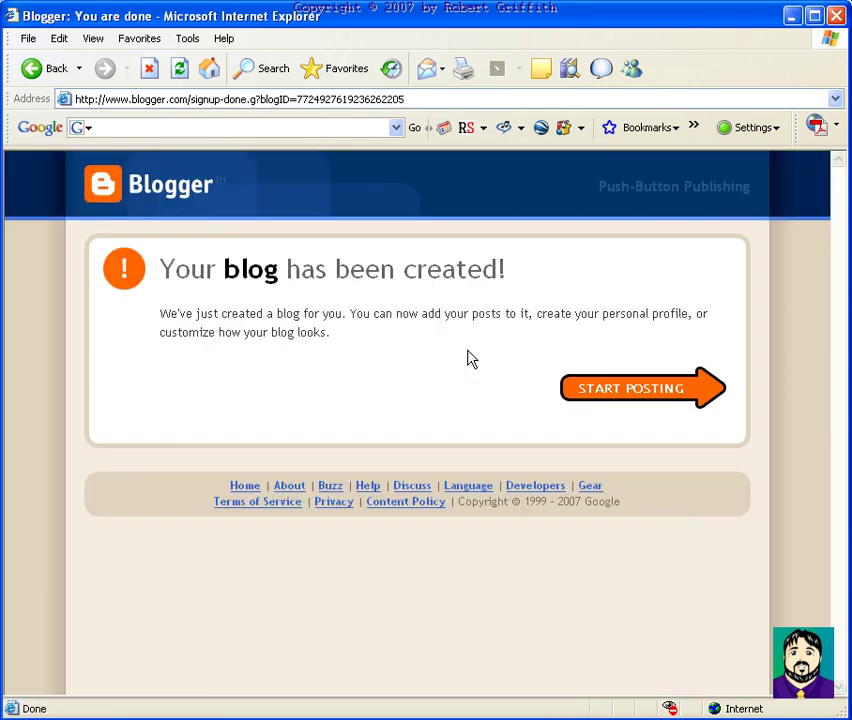
Write and publish the post 'This is my first post!' with body 'I hope this works! I really want it to.'
{"action": "left_click", "coordinate": [628, 397]}
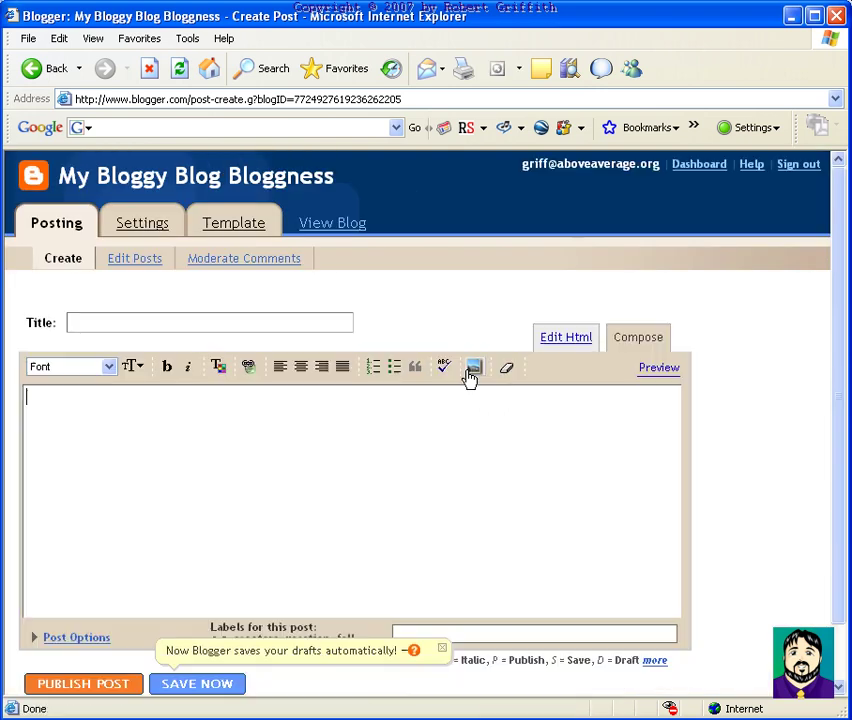
{"action": "left_click", "coordinate": [118, 323]}
{"action": "type", "text": "This is my f"}
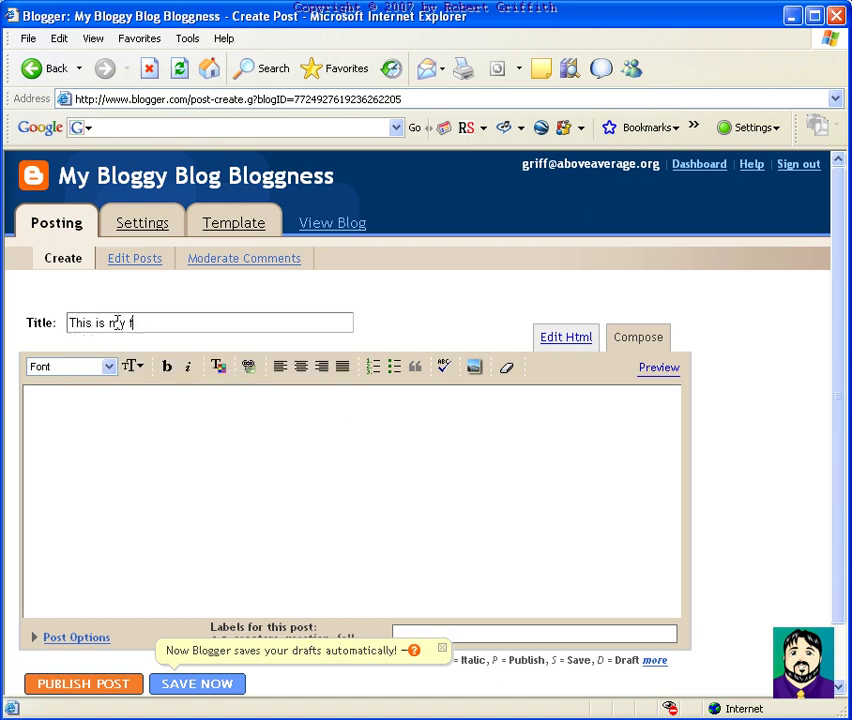
{"action": "type", "text": "irst post"}
{"action": "type", "text": " hope this works!"}
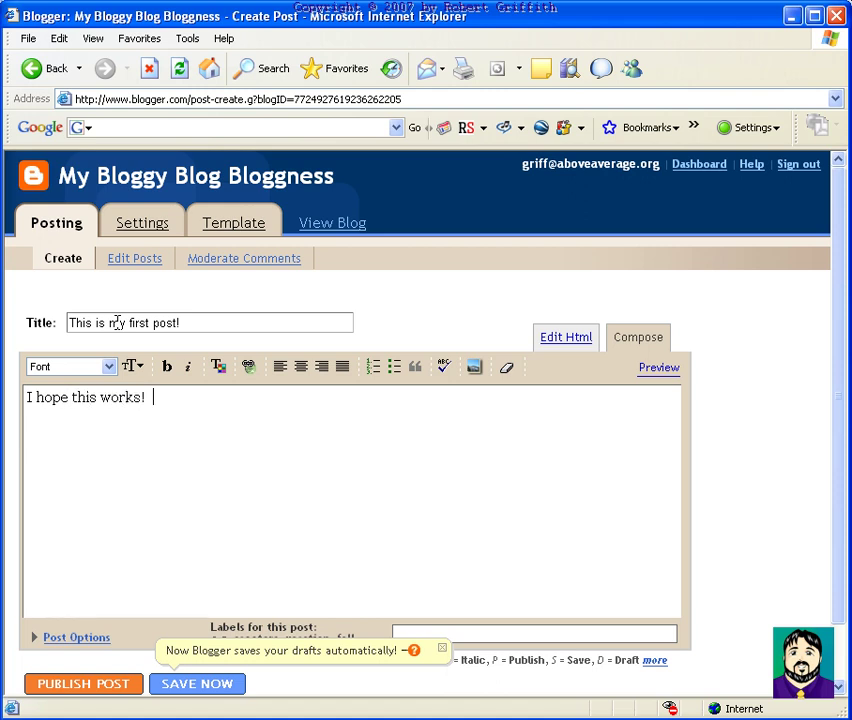
{"action": "type", "text": "  I really want it to."}
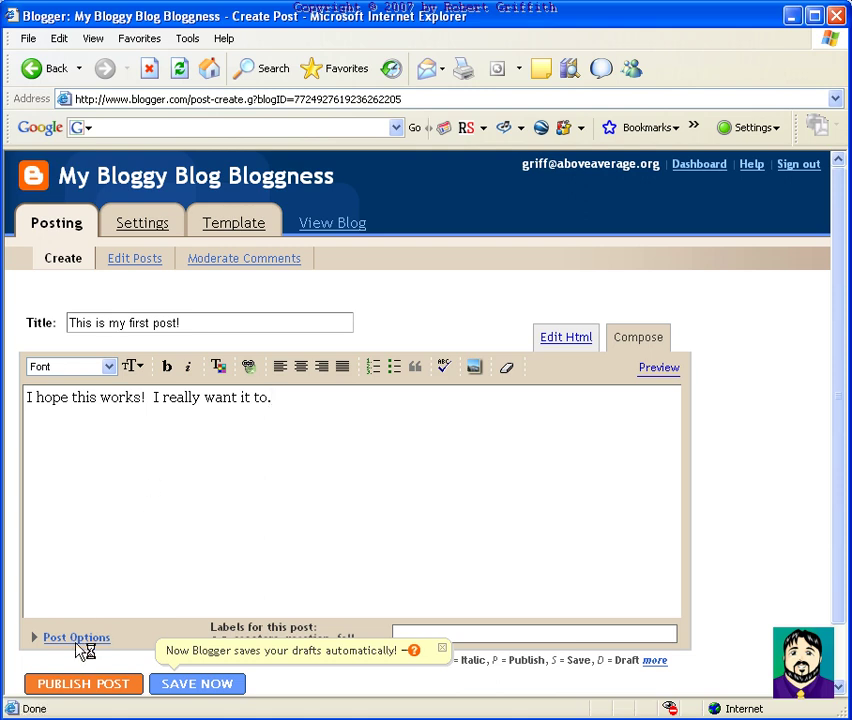
{"action": "left_click", "coordinate": [88, 683]}
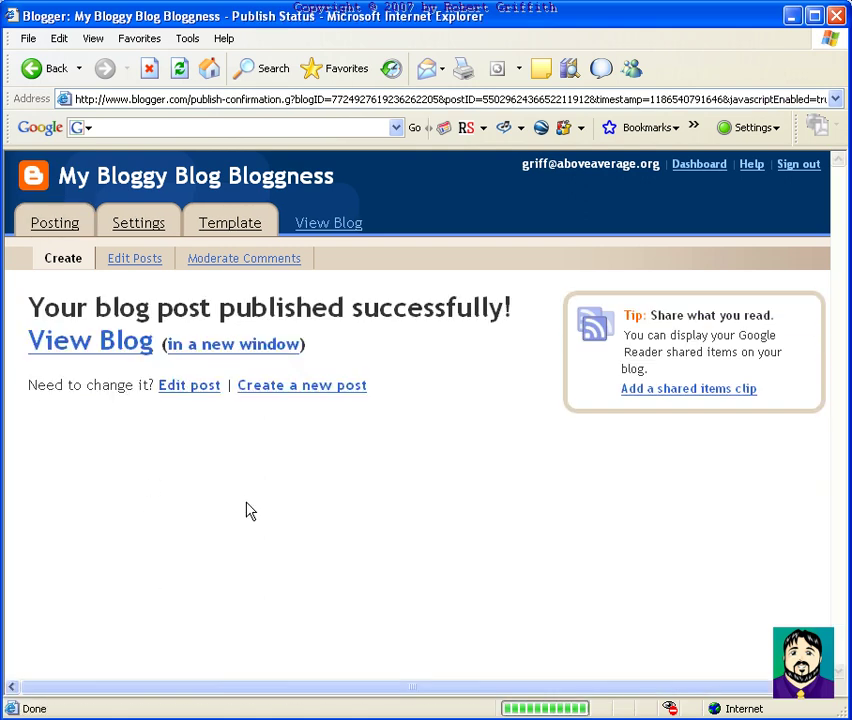
View the live blog with the new post from the confirmation page
{"action": "left_click", "coordinate": [121, 358]}
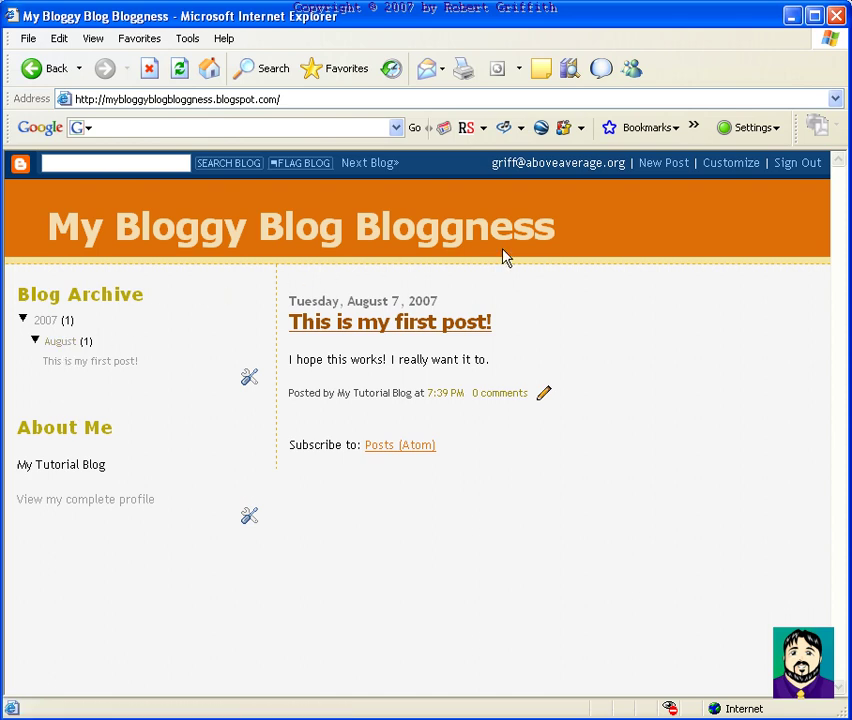
In the layout editor, move About Me above Blog Archive and Blog Archive below Blog Posts
{"action": "left_click", "coordinate": [718, 168]}
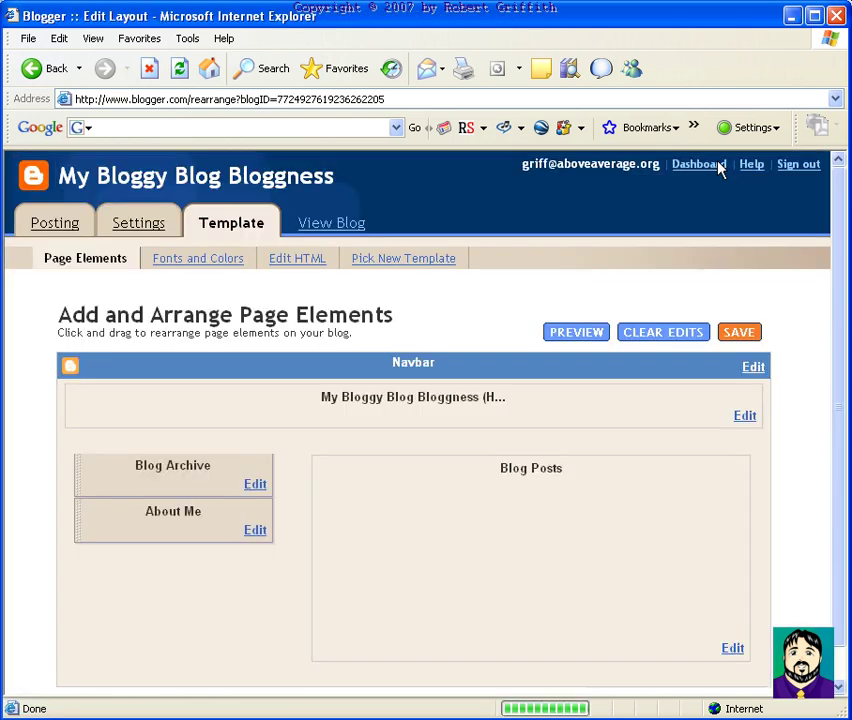
{"action": "scroll", "coordinate": [340, 448], "scroll_direction": "down", "scroll_amount": 1}
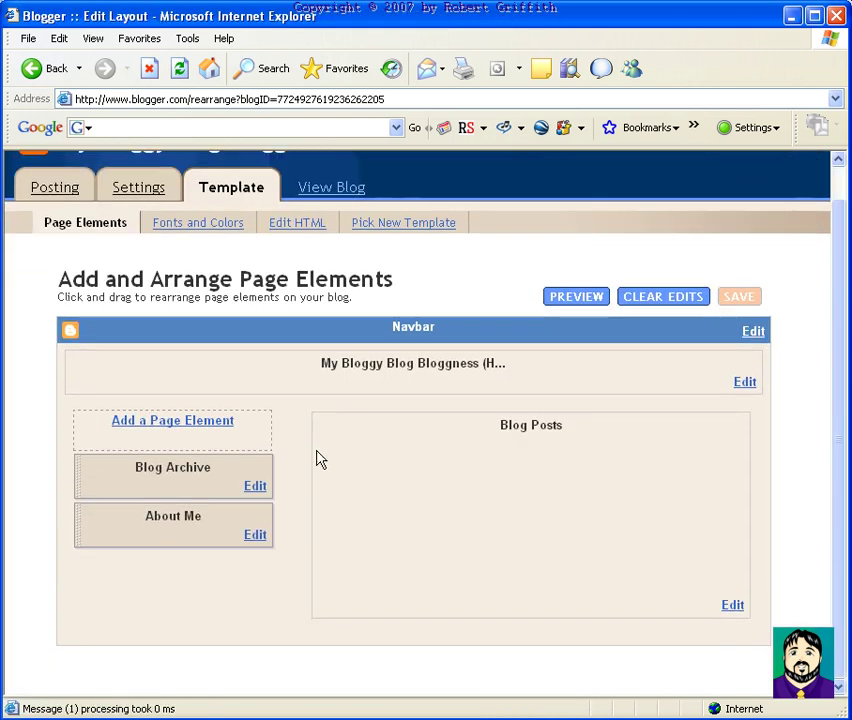
{"action": "left_click", "coordinate": [175, 533]}
{"action": "left_click_drag", "start_coordinate": [175, 533], "coordinate": [190, 480]}
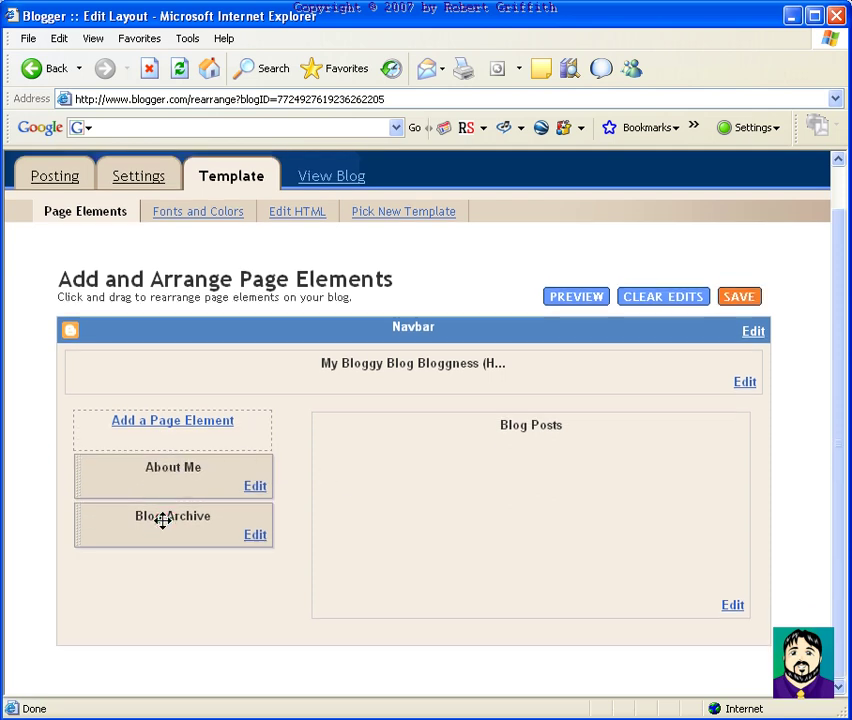
{"action": "left_click_drag", "start_coordinate": [162, 520], "coordinate": [368, 625]}
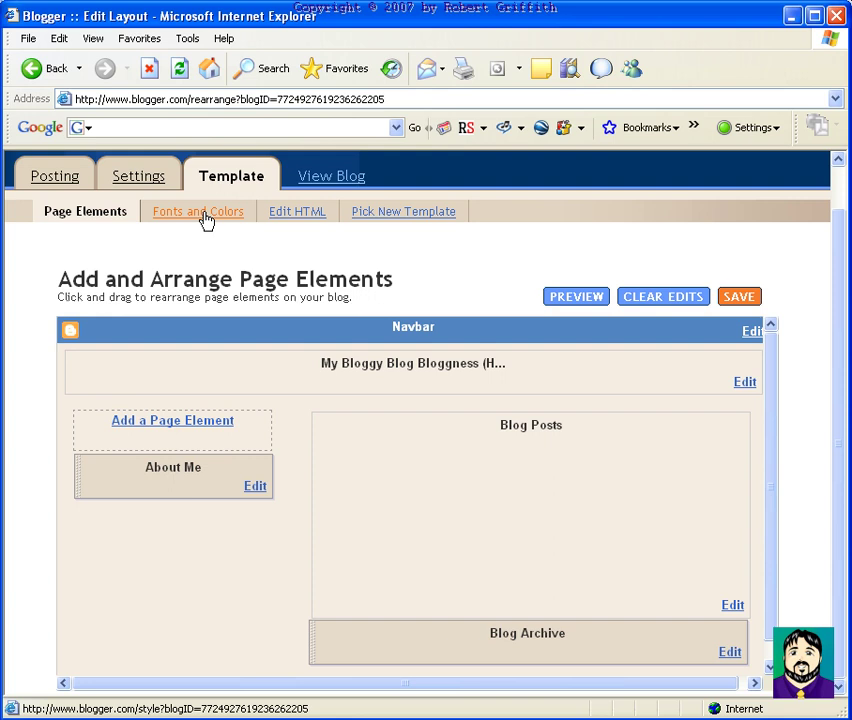
{"action": "left_click", "coordinate": [136, 183]}
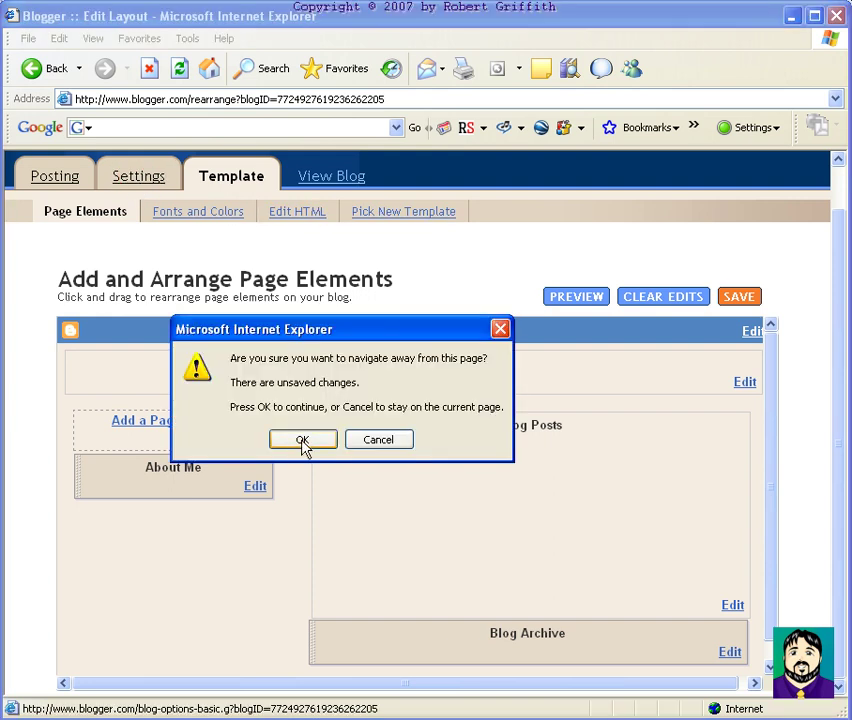
Discard the unsaved layout changes, browse the Basic settings, and view the Publishing settings
{"action": "left_click", "coordinate": [301, 441]}
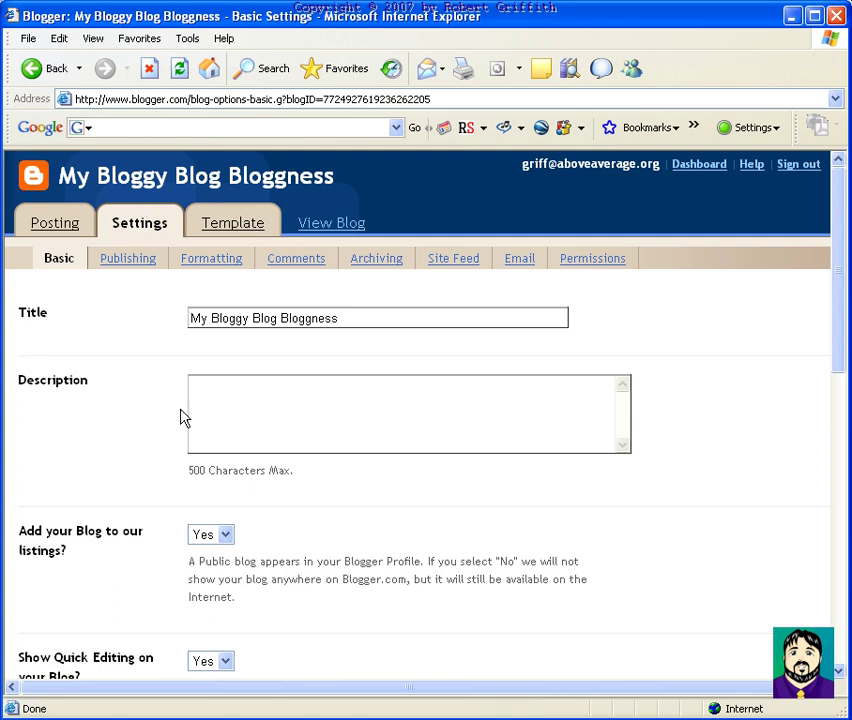
{"action": "scroll", "coordinate": [298, 405], "scroll_direction": "down", "scroll_amount": 1}
{"action": "scroll", "coordinate": [298, 405], "scroll_direction": "down", "scroll_amount": 5}
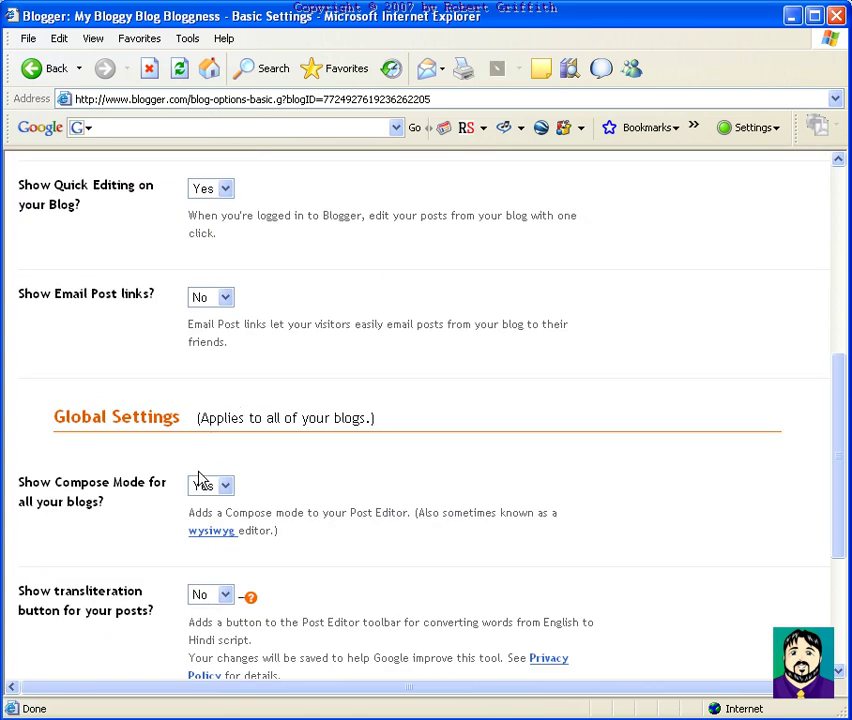
{"action": "scroll", "coordinate": [200, 480], "scroll_direction": "down", "scroll_amount": 3}
{"action": "scroll", "coordinate": [308, 479], "scroll_direction": "up", "scroll_amount": 8}
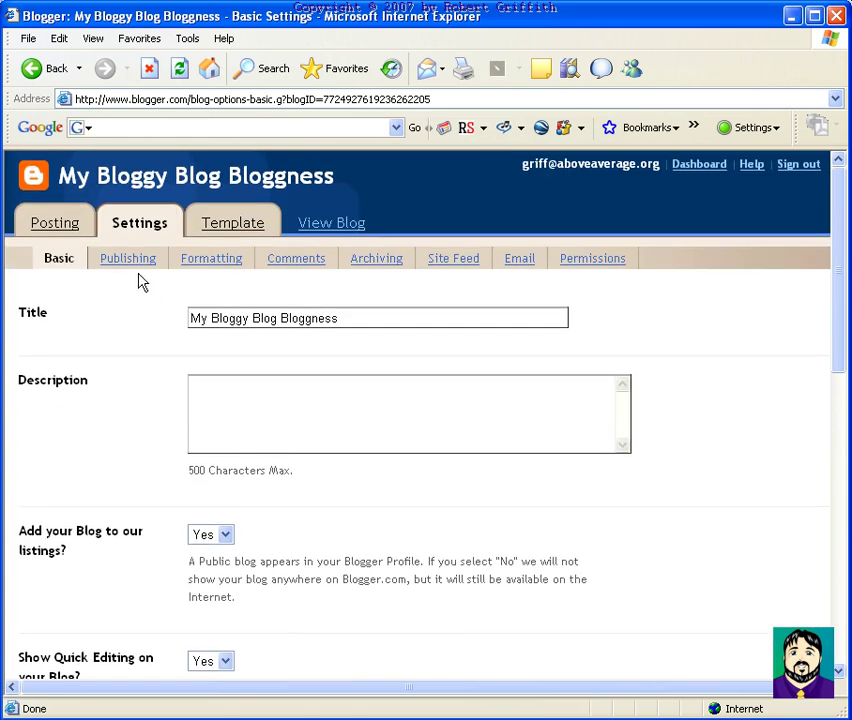
{"action": "left_click", "coordinate": [129, 263]}
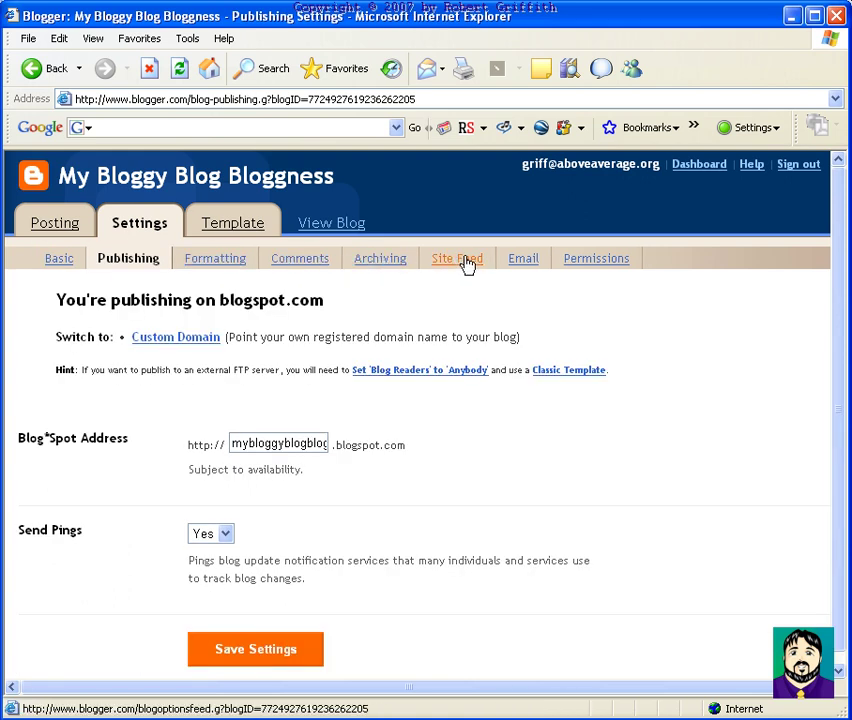
Back in Page Elements, bring up the Choose a New Page Element window
{"action": "left_click", "coordinate": [238, 230]}
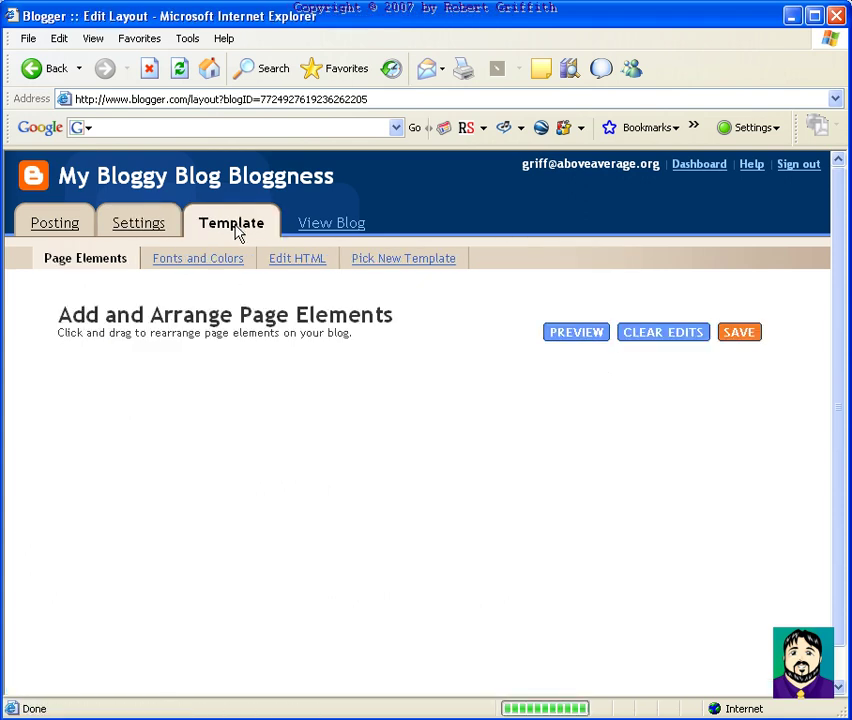
{"action": "scroll", "coordinate": [295, 405], "scroll_direction": "down", "scroll_amount": 1}
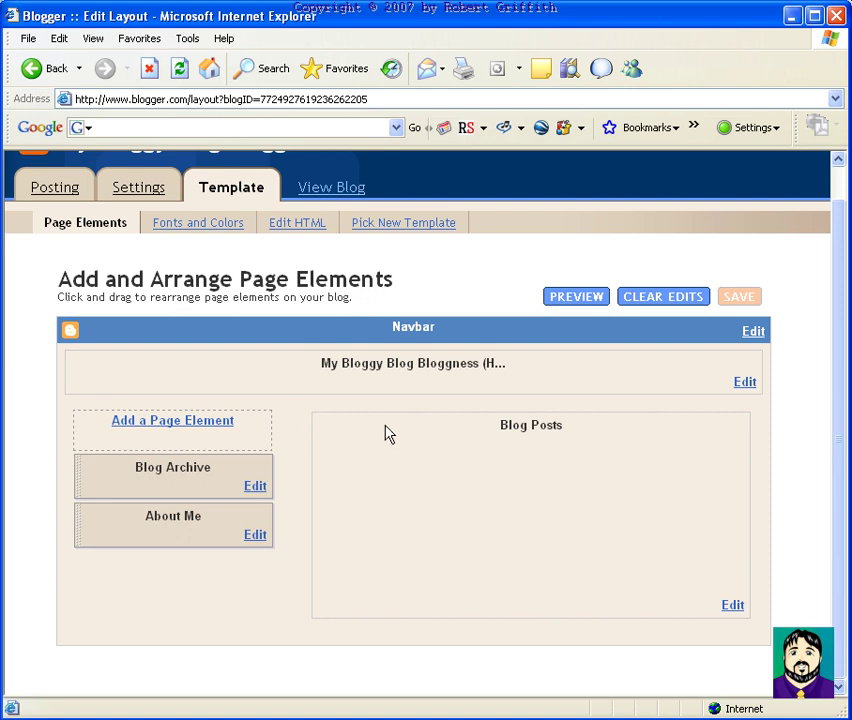
{"action": "left_click", "coordinate": [172, 421]}
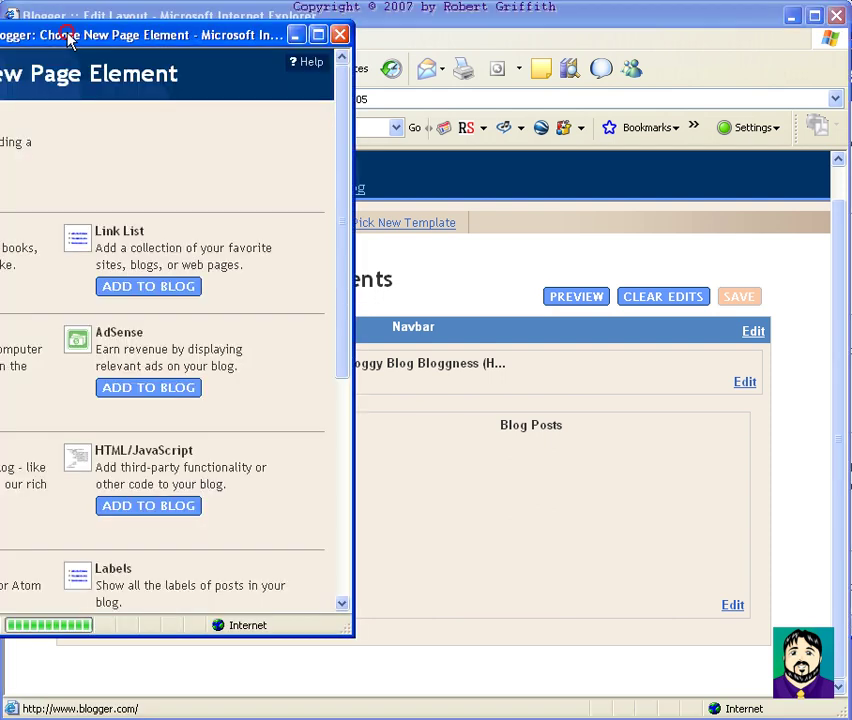
{"action": "left_click_drag", "start_coordinate": [68, 38], "coordinate": [328, 51]}
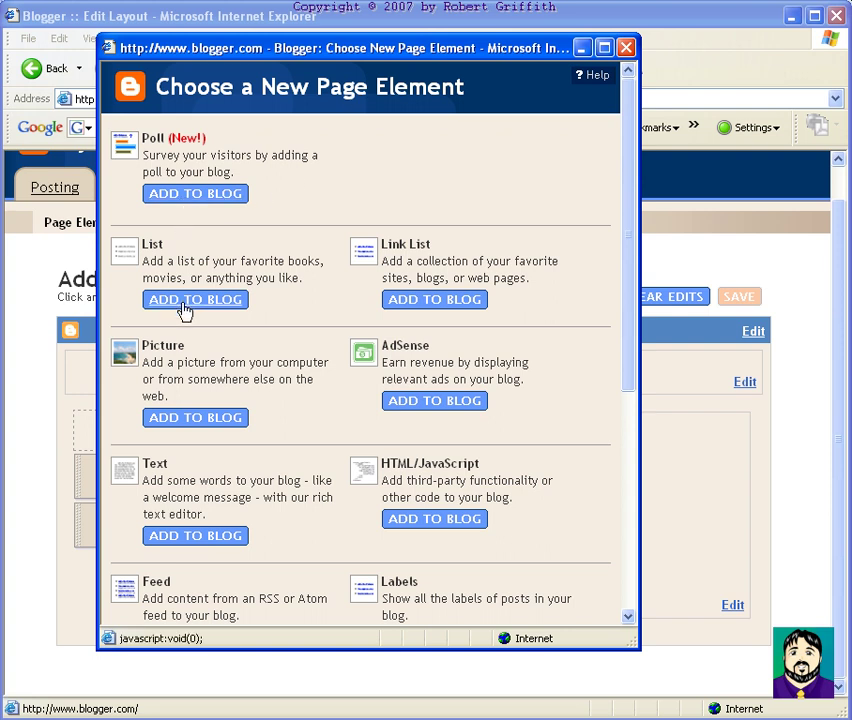
Add a Picture element using the uploaded cartoon face image, titled 'Me'
{"action": "left_click", "coordinate": [196, 418]}
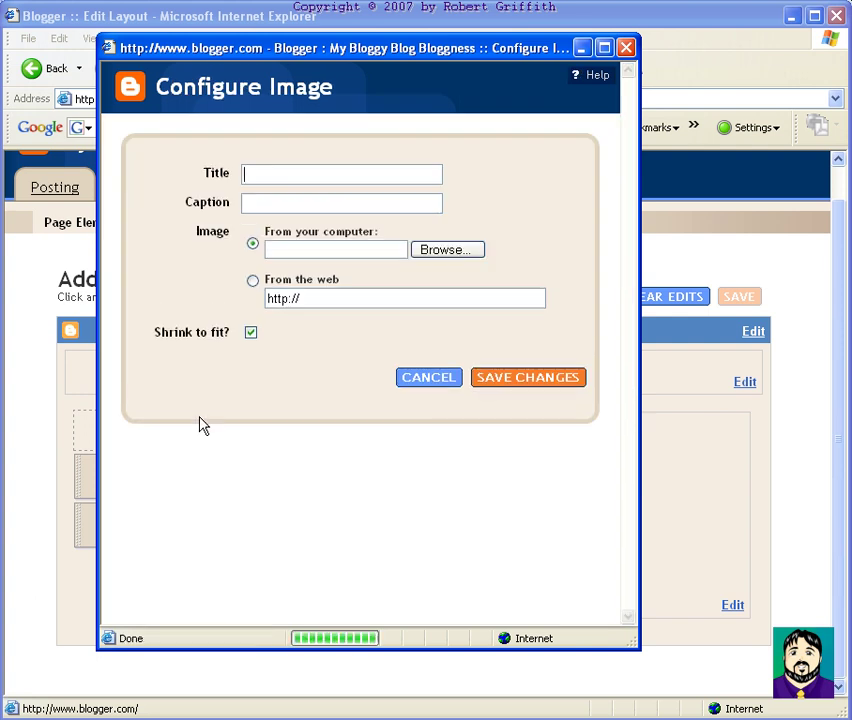
{"action": "left_click", "coordinate": [434, 249]}
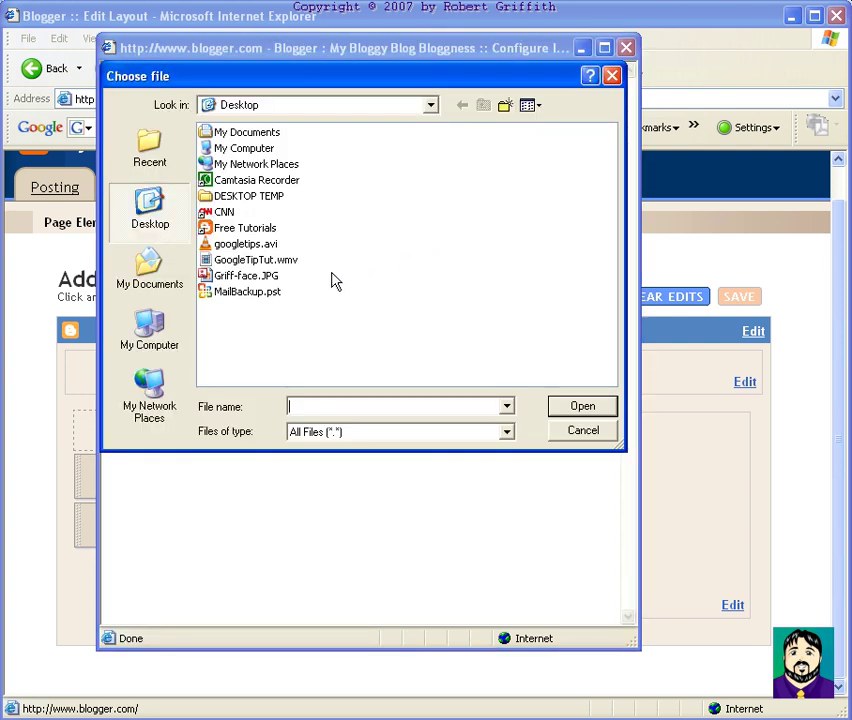
{"action": "double_click", "coordinate": [256, 277]}
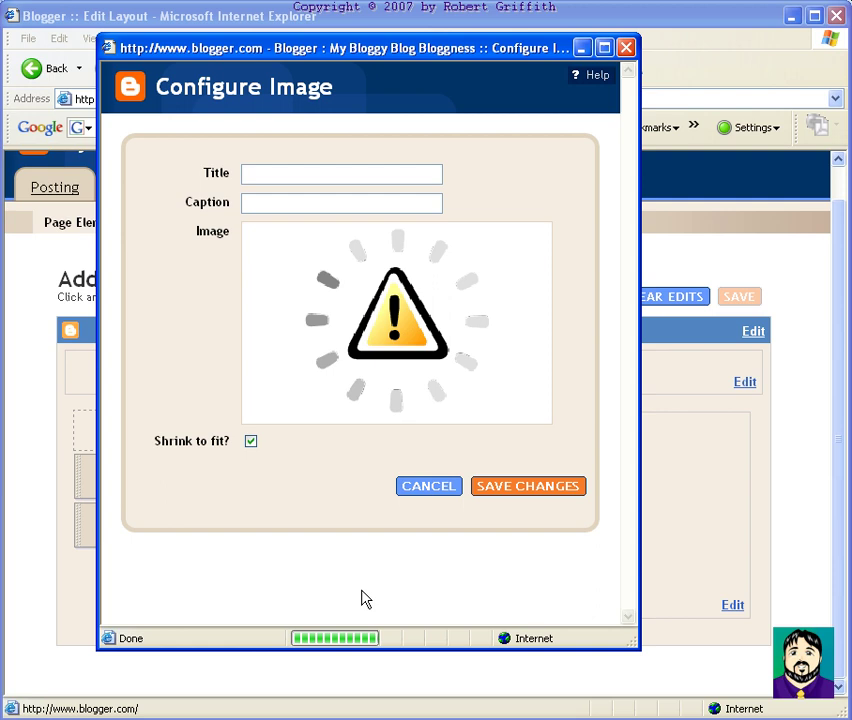
{"action": "left_click", "coordinate": [259, 173]}
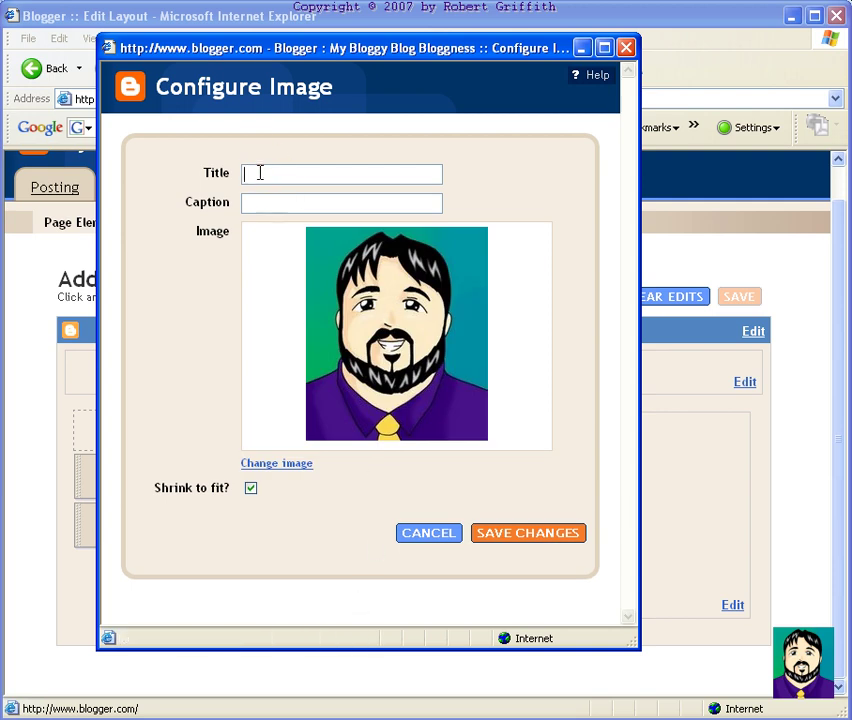
{"action": "type", "text": "Me!"}
Save the new Me! picture element, move it below About Me, and save the layout
{"action": "left_click", "coordinate": [527, 537]}
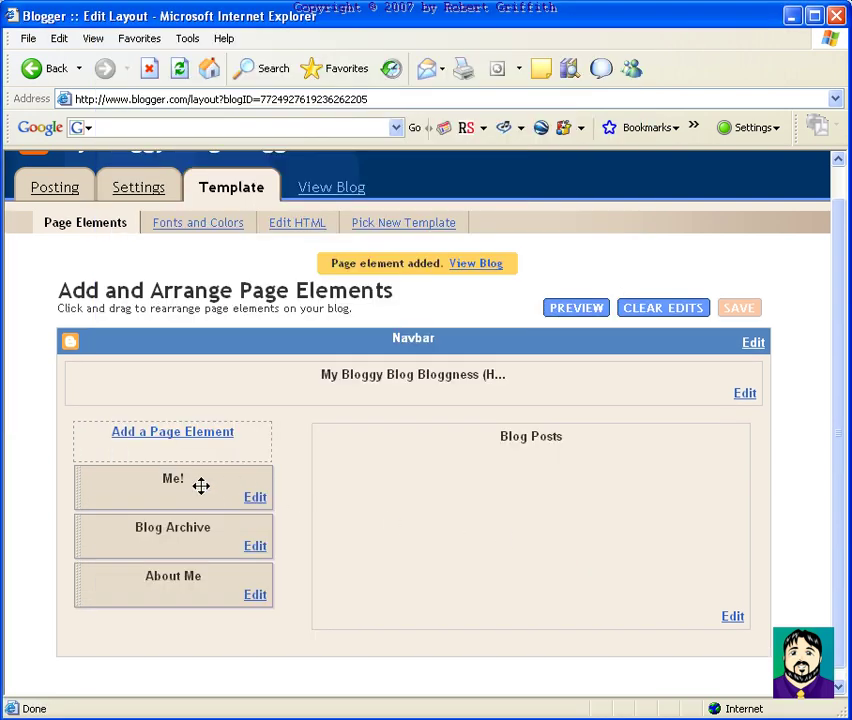
{"action": "left_click_drag", "start_coordinate": [201, 486], "coordinate": [202, 583]}
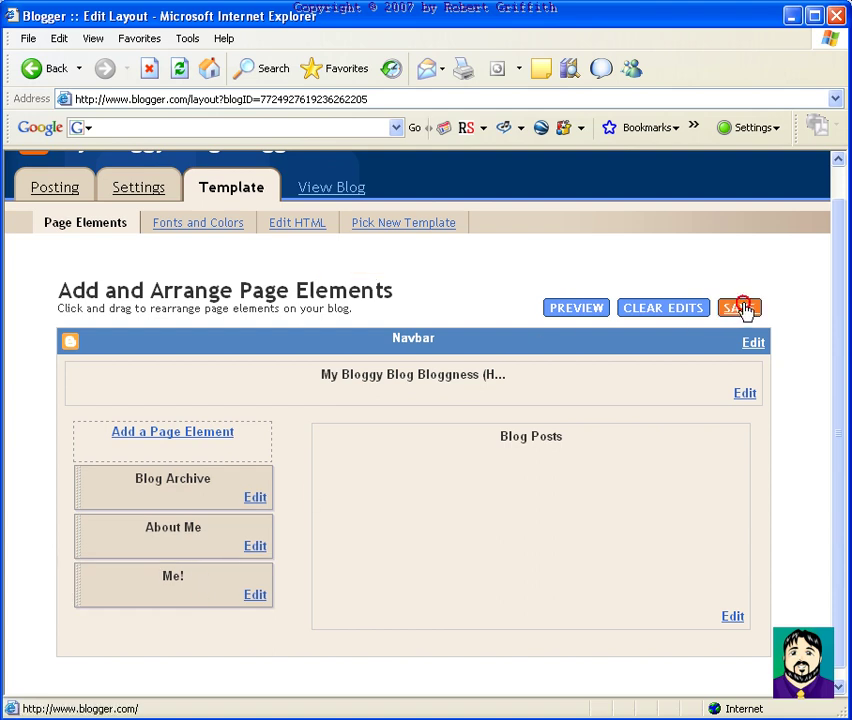
{"action": "left_click", "coordinate": [738, 310]}
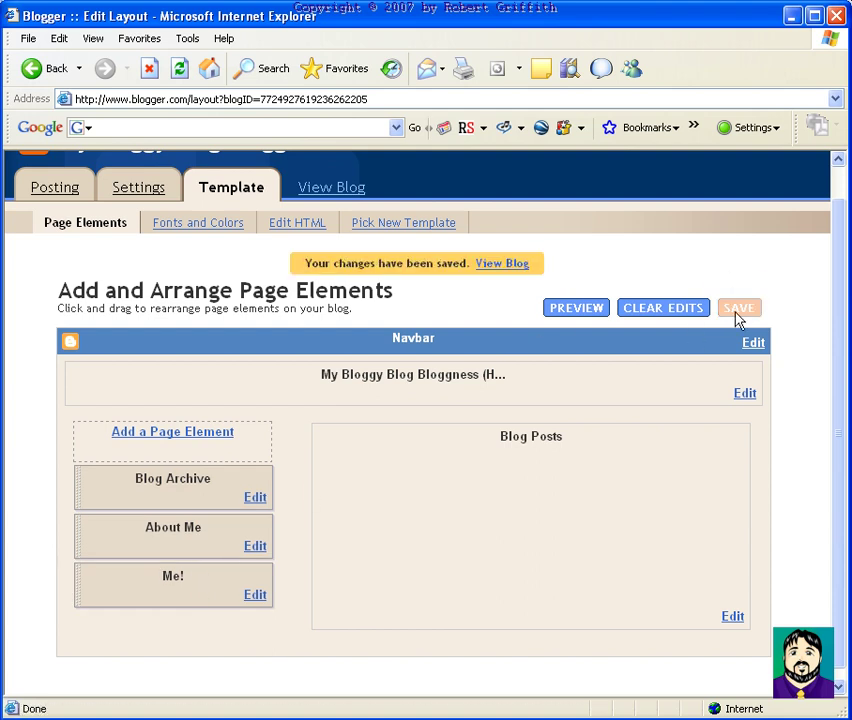
Check the new Me! position on the live blog, then return to Page Elements
{"action": "left_click", "coordinate": [507, 265]}
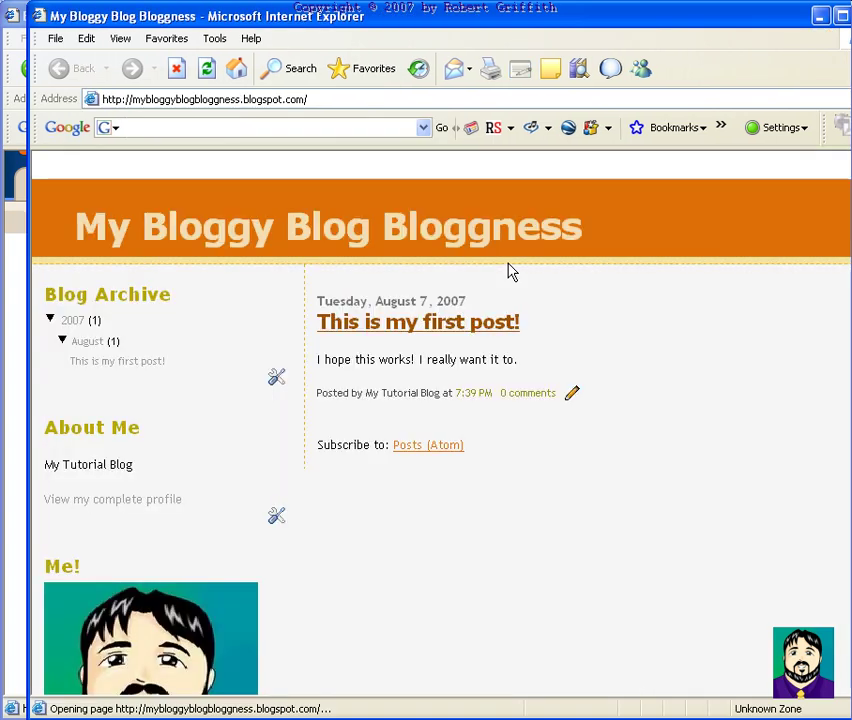
{"action": "scroll", "coordinate": [393, 508], "scroll_direction": "down", "scroll_amount": 2}
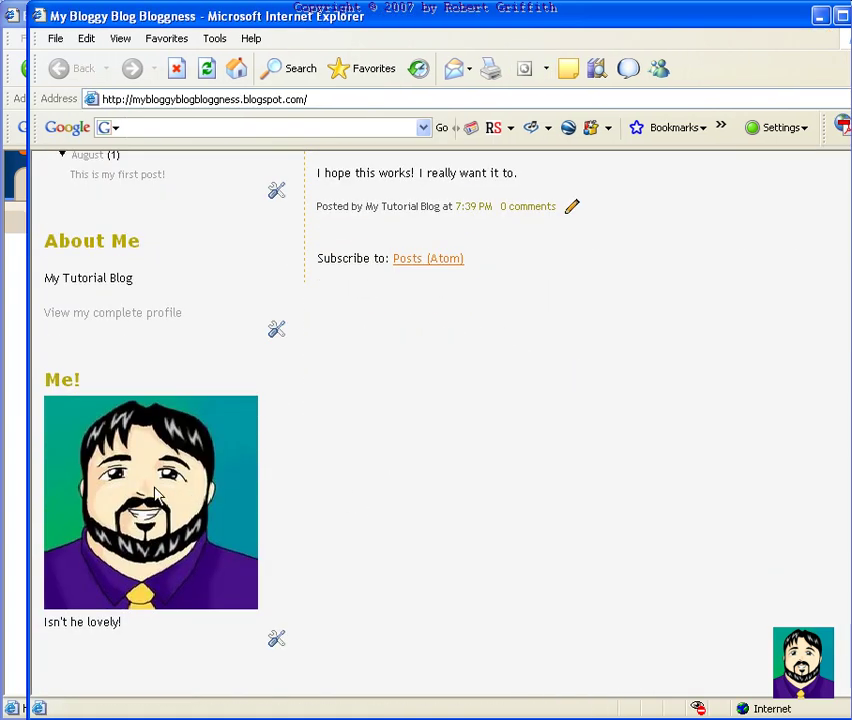
{"action": "mouse_move", "coordinate": [190, 527]}
{"action": "scroll", "coordinate": [336, 492], "scroll_direction": "up", "scroll_amount": 4}
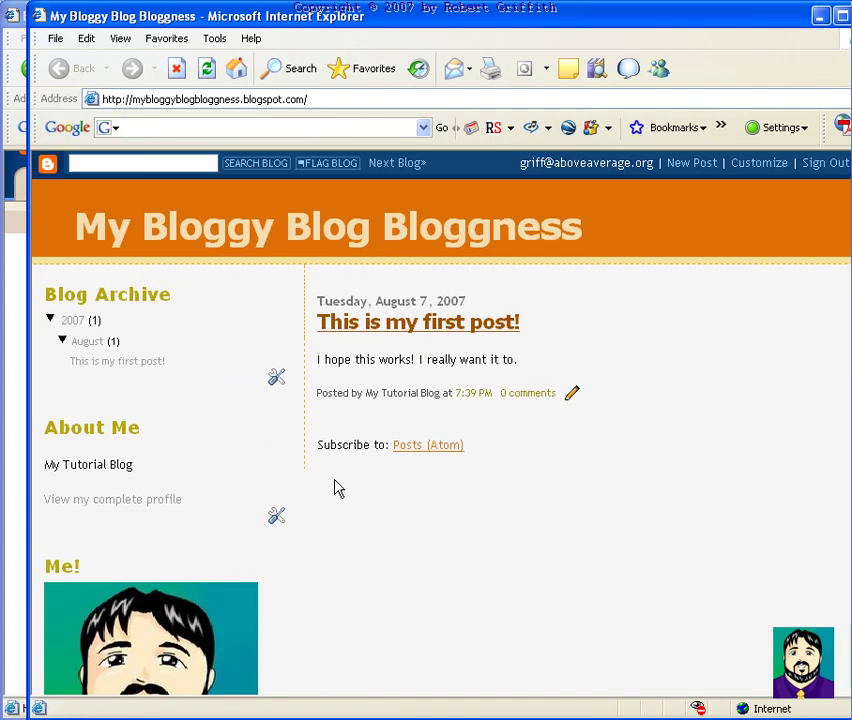
{"action": "left_click", "coordinate": [759, 164]}
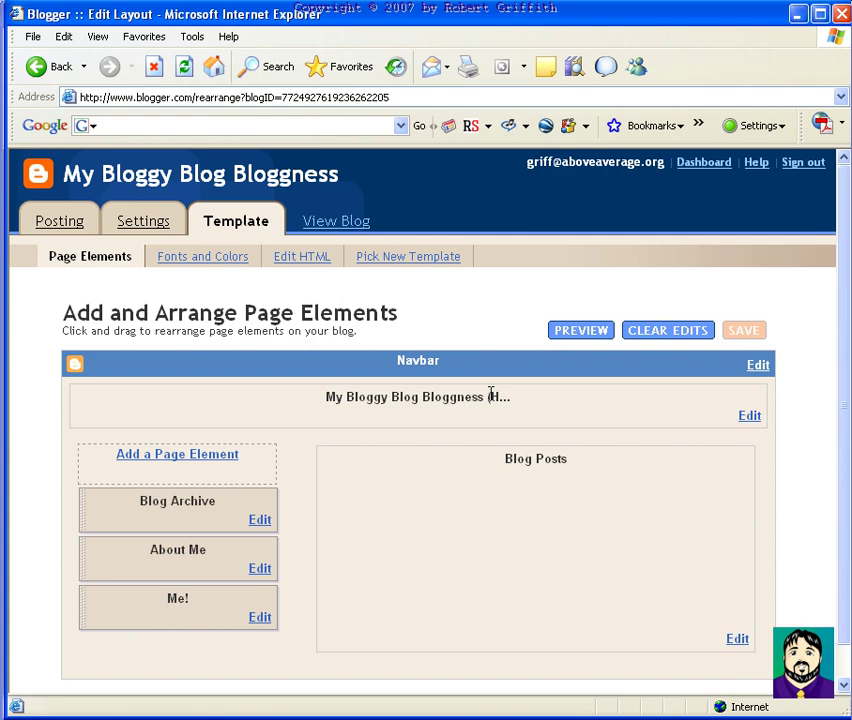
Move Me! above Blog Posts, save, confirm on the live blog, and return to Page Elements
{"action": "left_click_drag", "start_coordinate": [190, 607], "coordinate": [531, 477]}
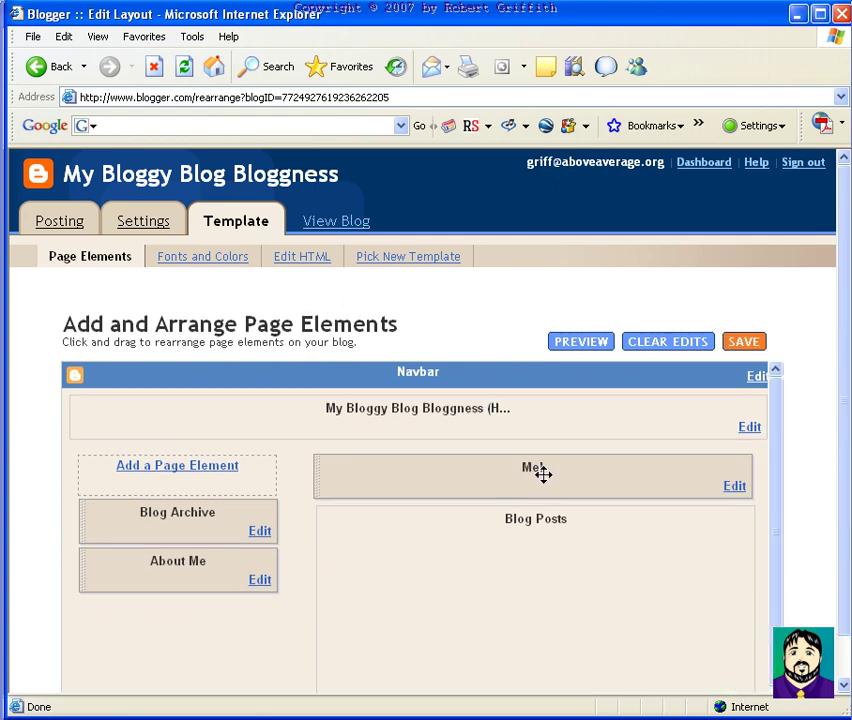
{"action": "left_click", "coordinate": [743, 342]}
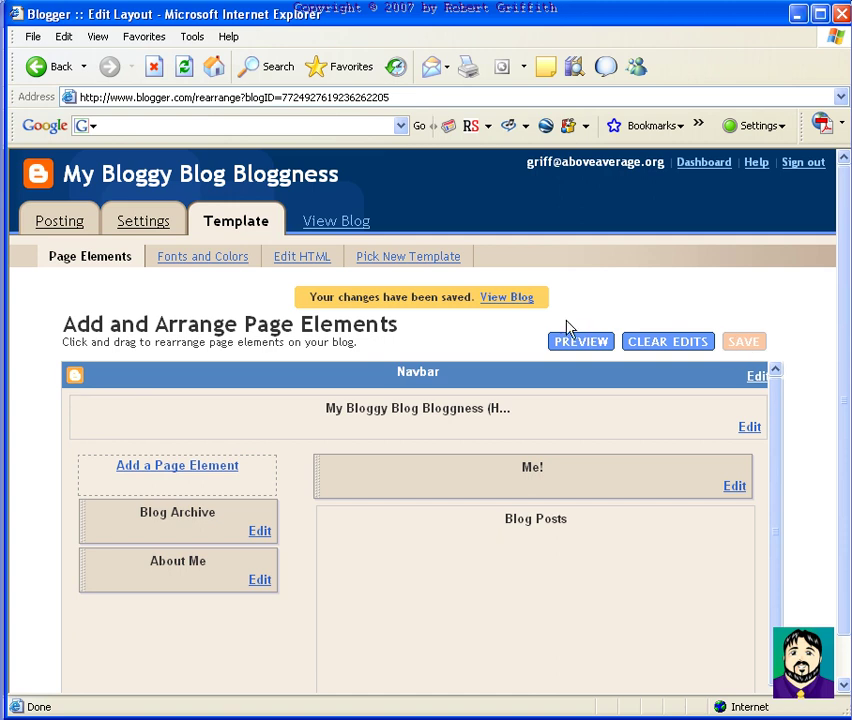
{"action": "left_click", "coordinate": [517, 300]}
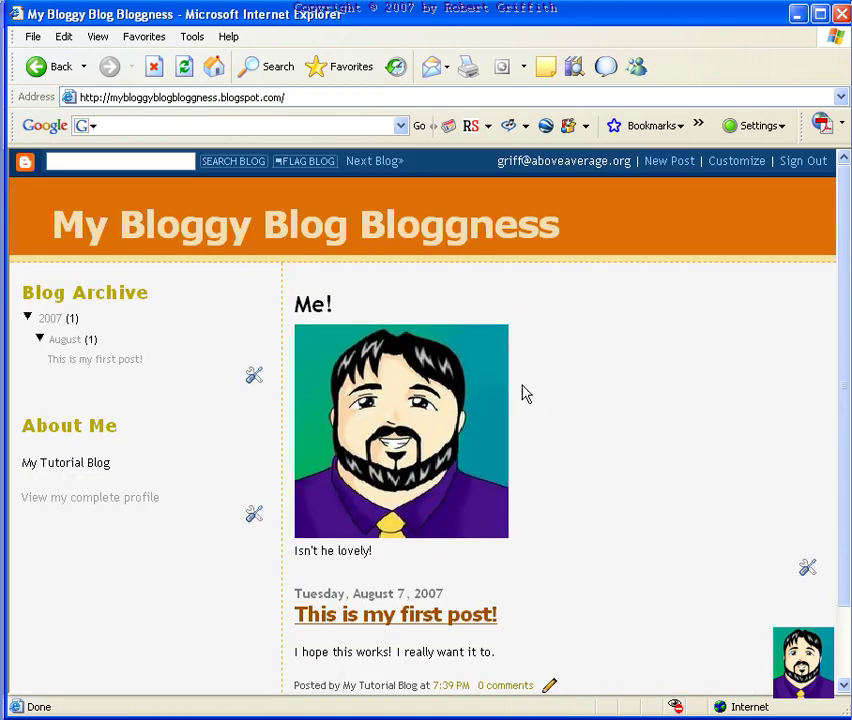
{"action": "left_click", "coordinate": [737, 162]}
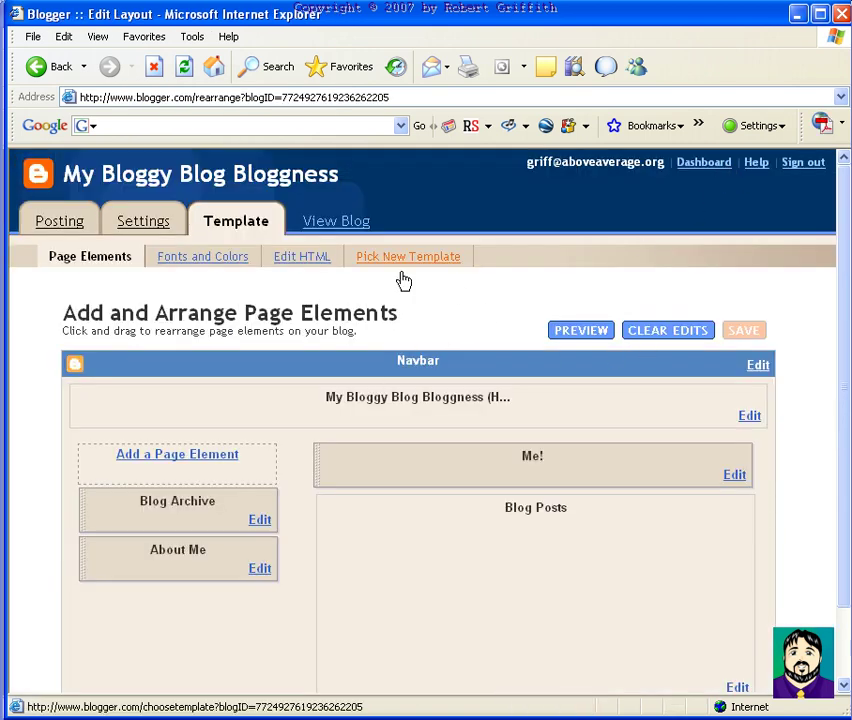
{"action": "left_click", "coordinate": [291, 449]}
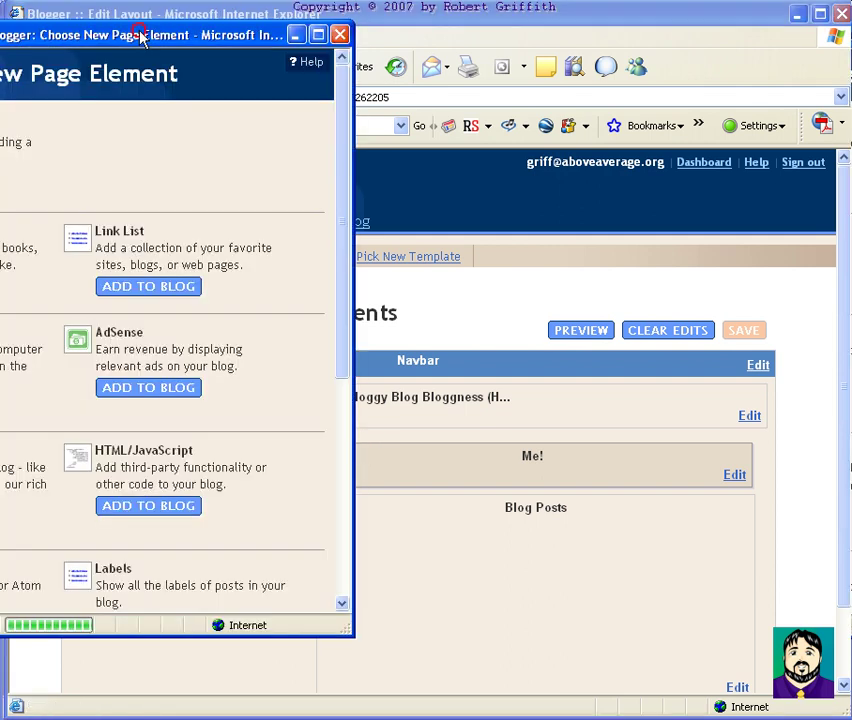
{"action": "left_click_drag", "start_coordinate": [143, 34], "coordinate": [377, 38]}
{"action": "scroll", "coordinate": [372, 400], "scroll_direction": "down", "scroll_amount": 2}
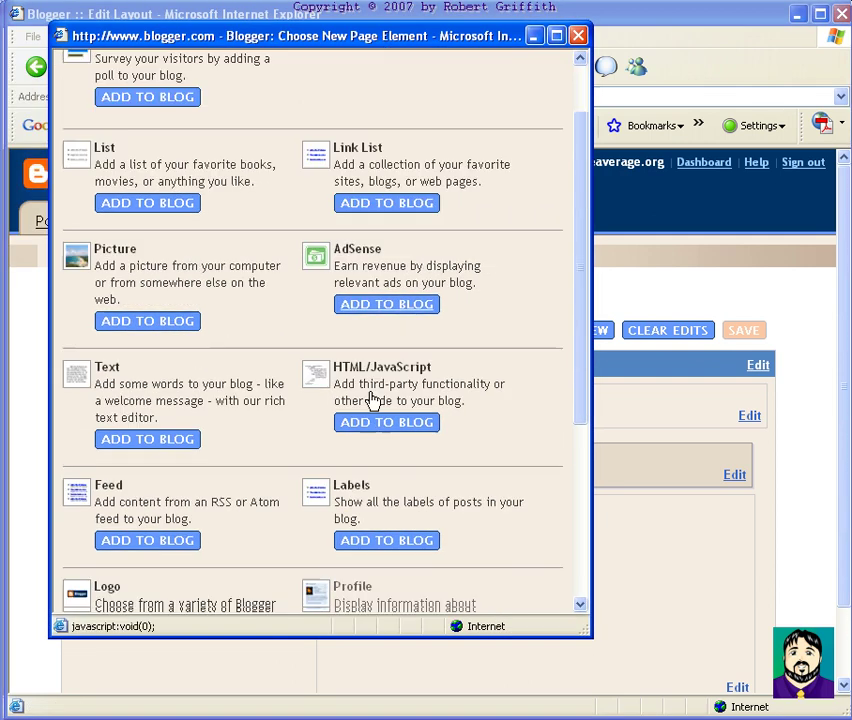
{"action": "scroll", "coordinate": [372, 399], "scroll_direction": "down", "scroll_amount": 2}
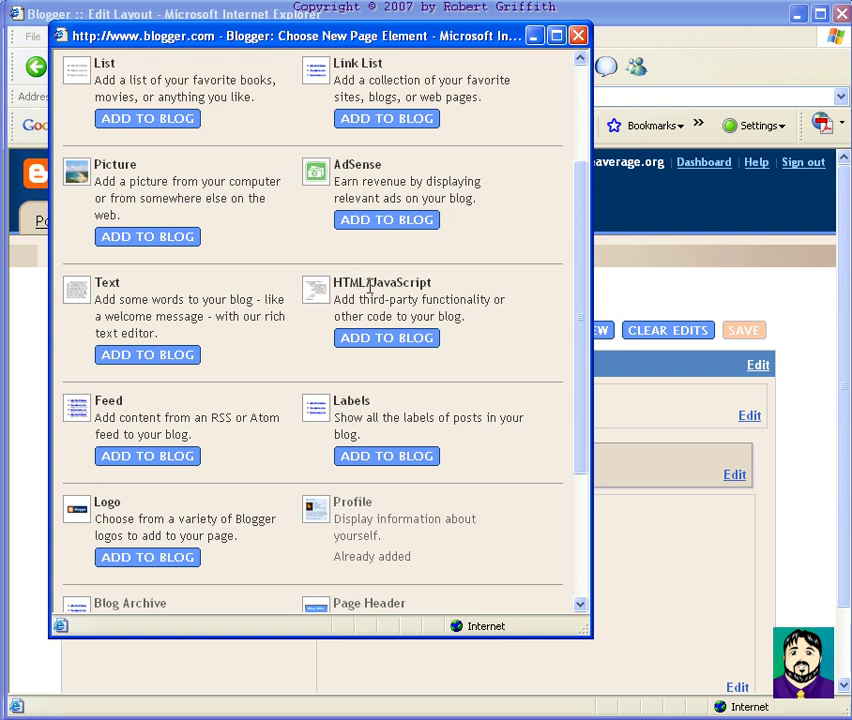
{"action": "left_click", "coordinate": [375, 340]}
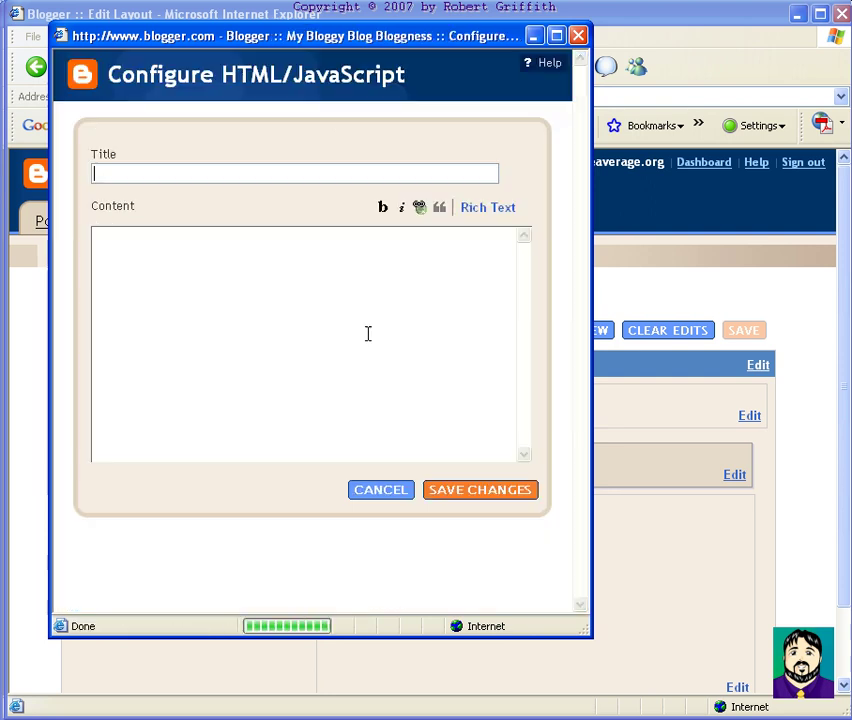
{"action": "left_click", "coordinate": [167, 282]}
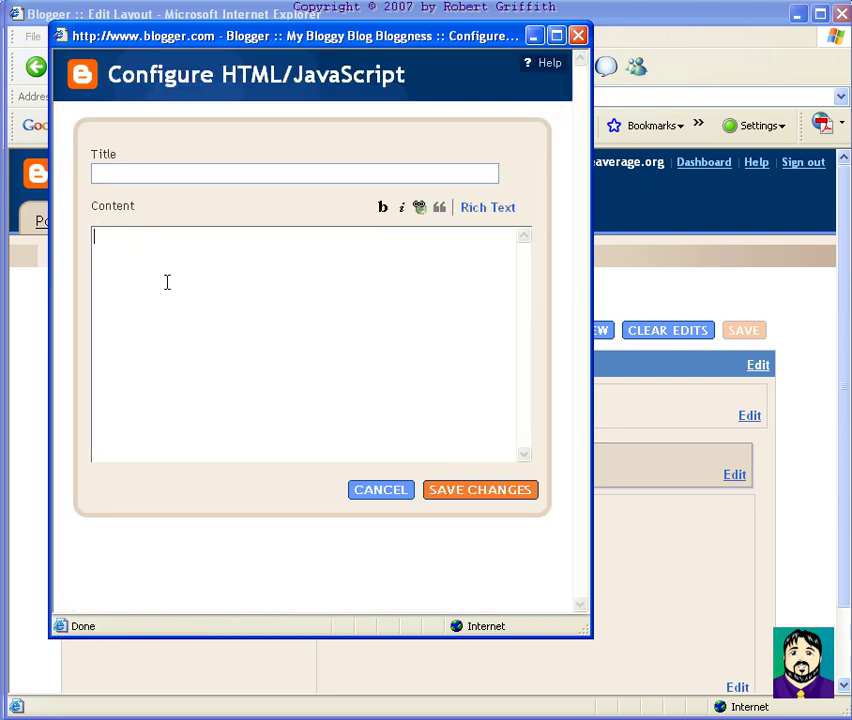
{"action": "left_click", "coordinate": [381, 490]}
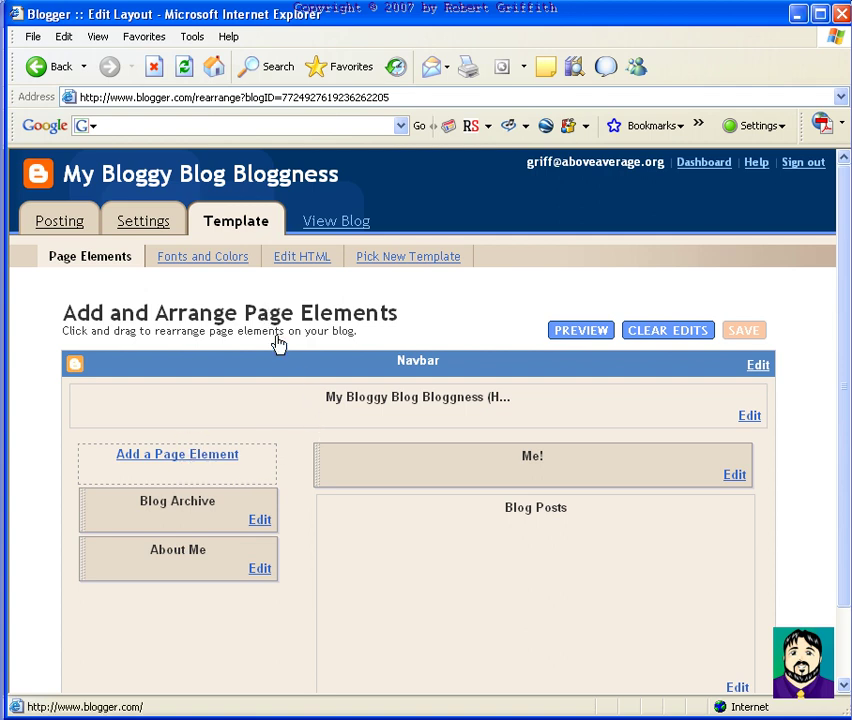
Add a Video Bar page element to the blog
{"action": "left_click", "coordinate": [177, 454]}
{"action": "left_click_drag", "start_coordinate": [130, 37], "coordinate": [432, 40]}
{"action": "scroll", "coordinate": [270, 401], "scroll_direction": "down", "scroll_amount": 5}
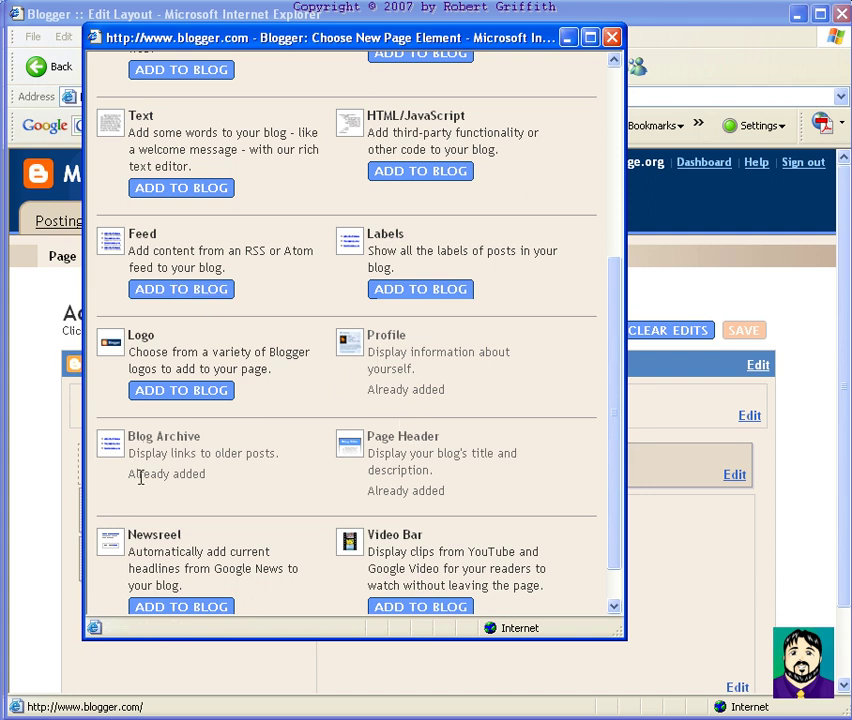
{"action": "scroll", "coordinate": [199, 492], "scroll_direction": "down", "scroll_amount": 2}
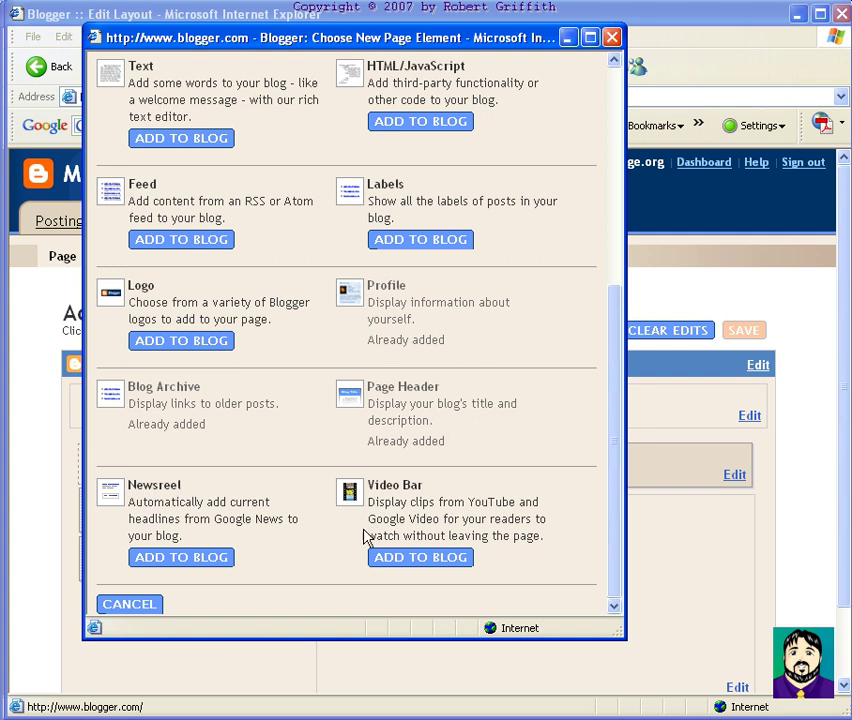
{"action": "left_click", "coordinate": [415, 560]}
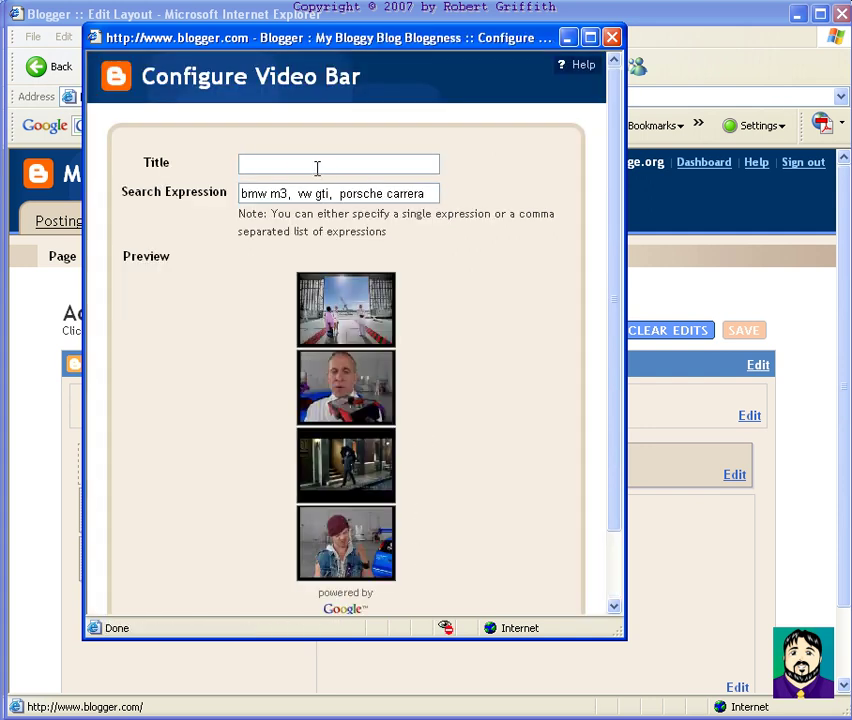
Title the video bar 'Video Tutorials' with search expression 'free video tutorials'
{"action": "left_click", "coordinate": [304, 164]}
{"action": "type", "text": "Video Tutorial"}
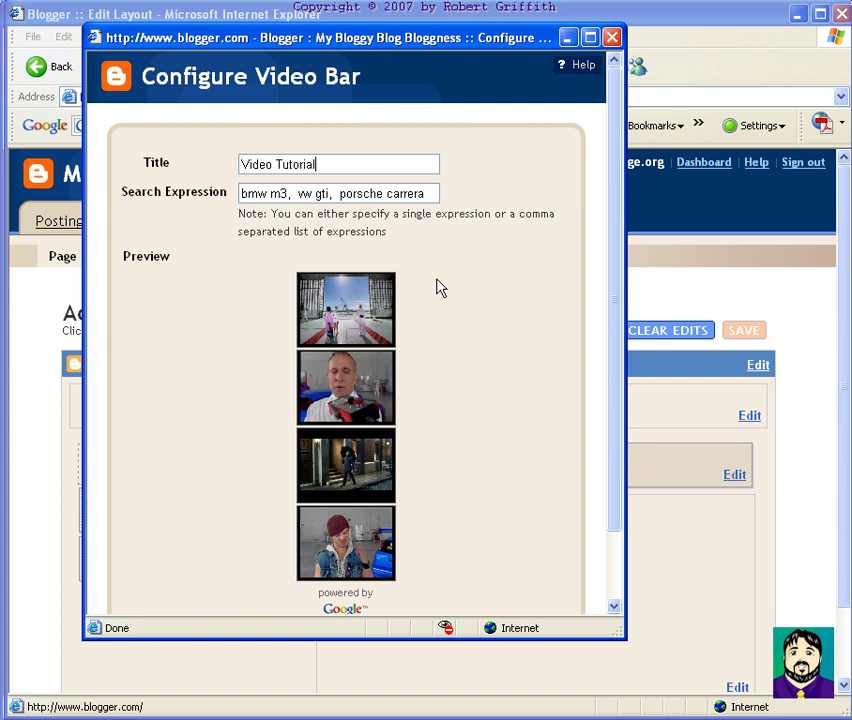
{"action": "type", "text": "s"}
{"action": "key", "text": "Tab"}
{"action": "key", "text": "BackSpace"}
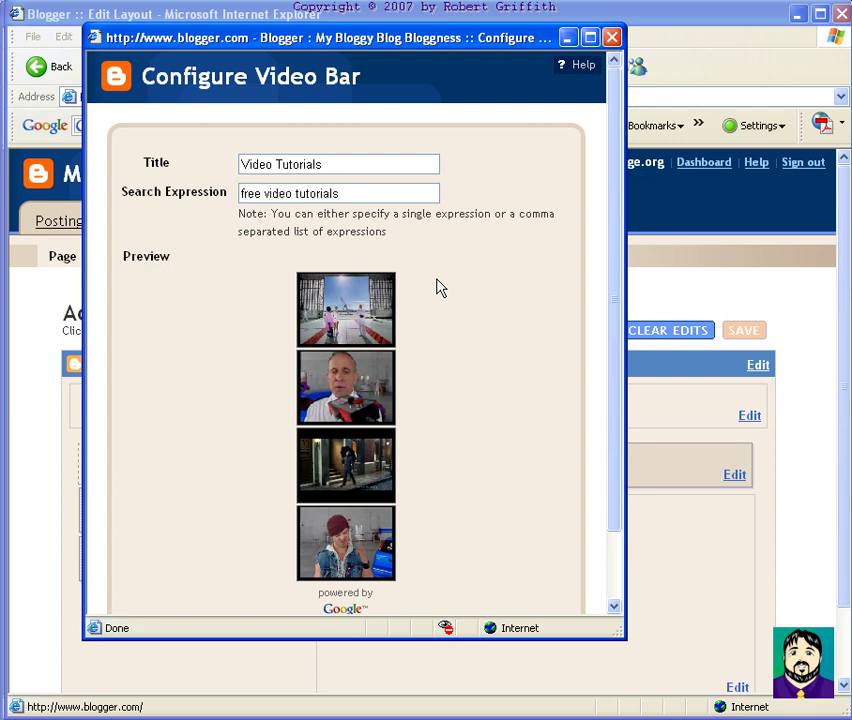
{"action": "key", "text": "Tab"}
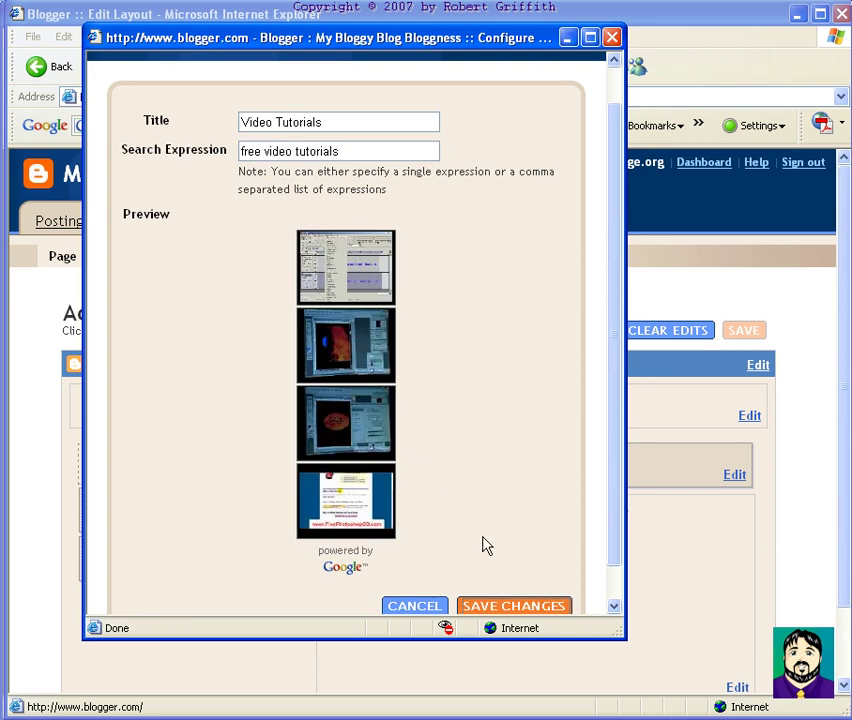
Save the Video Tutorials bar, then play and pause the Photoshop effects tutorial on the live blog
{"action": "left_click", "coordinate": [490, 606]}
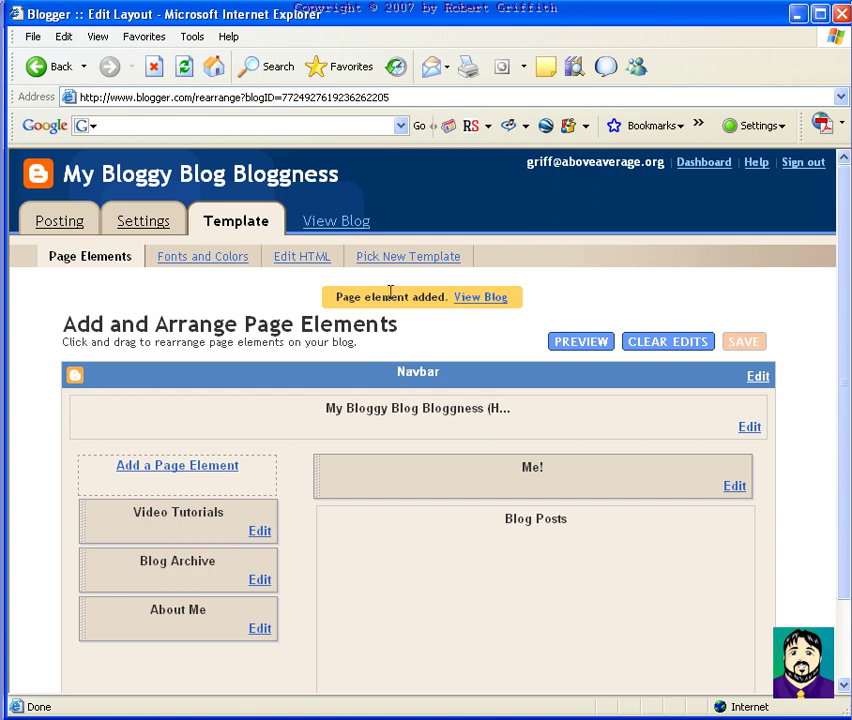
{"action": "left_click", "coordinate": [338, 225]}
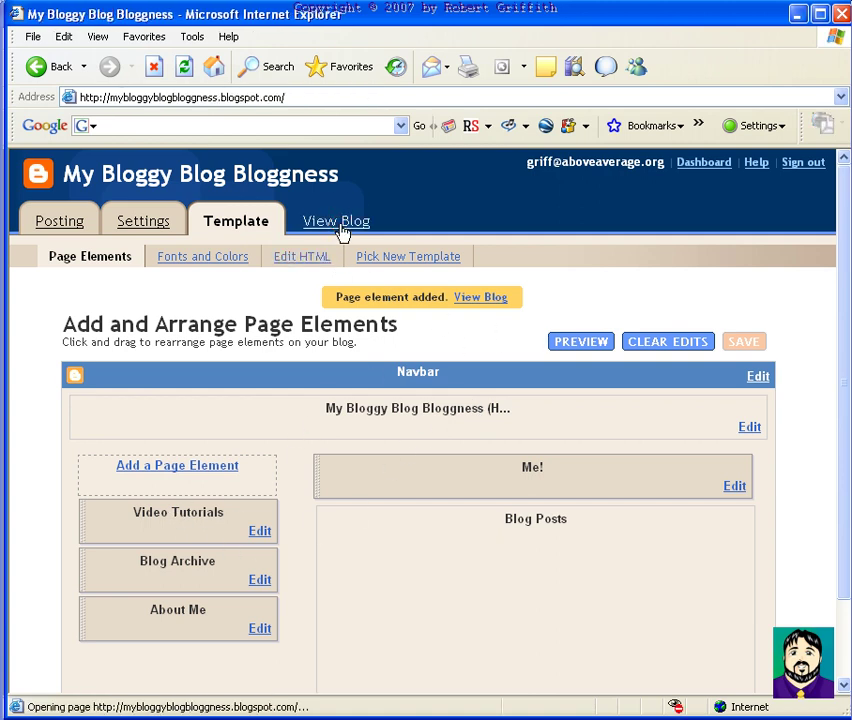
{"action": "scroll", "coordinate": [266, 481], "scroll_direction": "down", "scroll_amount": 3}
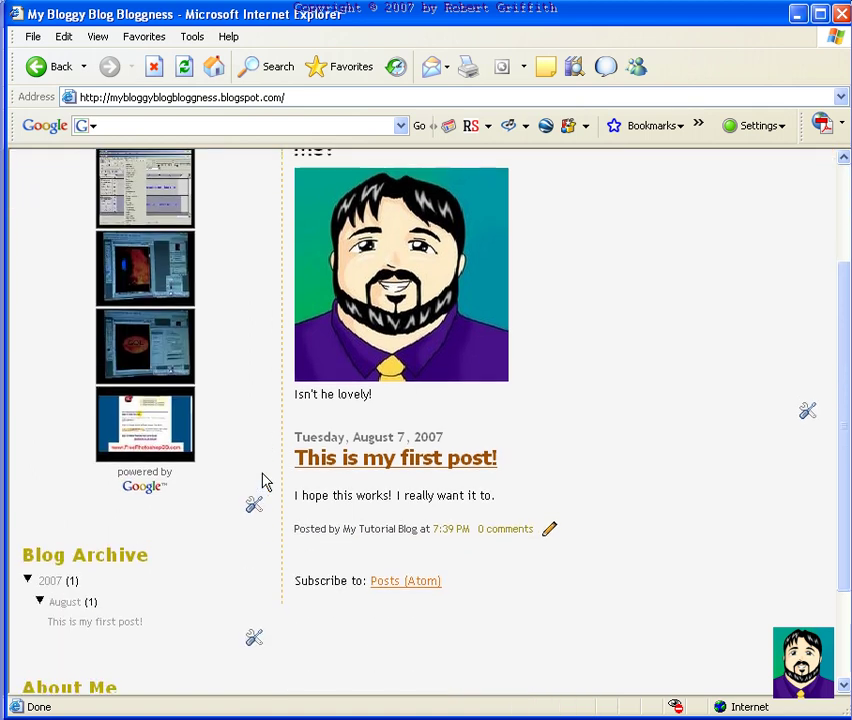
{"action": "scroll", "coordinate": [220, 420], "scroll_direction": "up", "scroll_amount": 3}
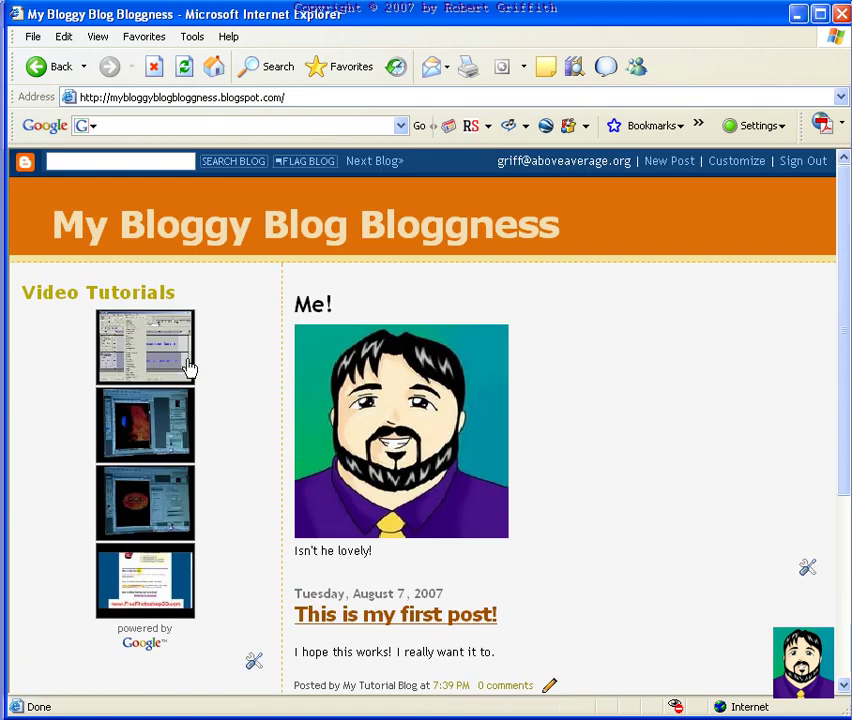
{"action": "left_click", "coordinate": [148, 499]}
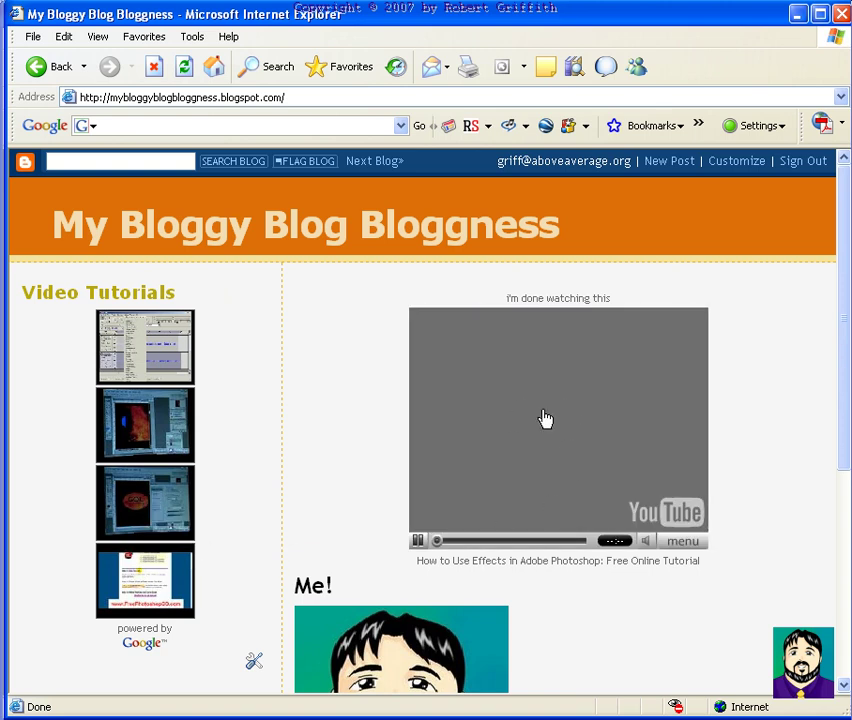
{"action": "left_click", "coordinate": [417, 541]}
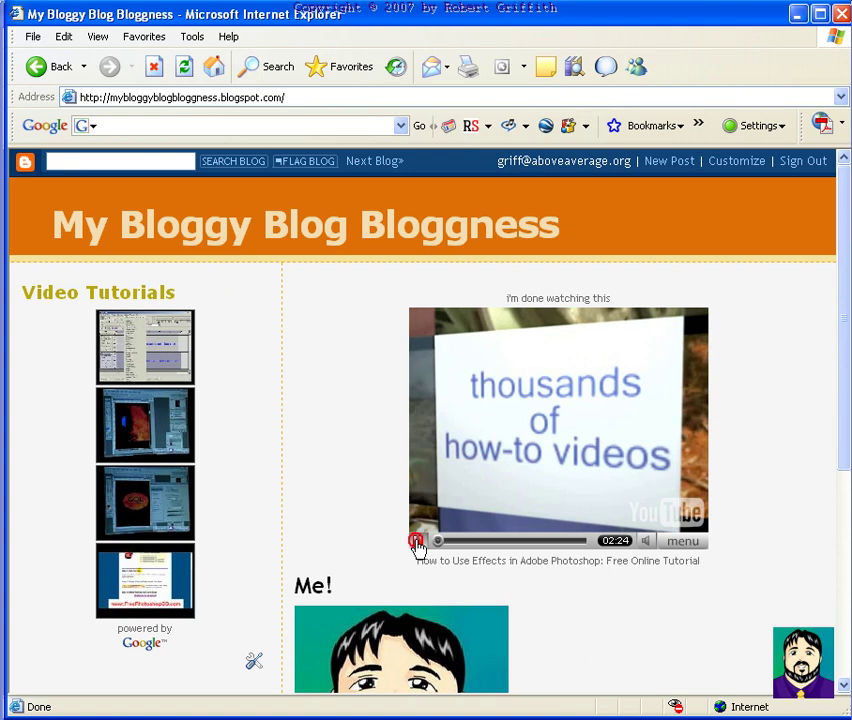